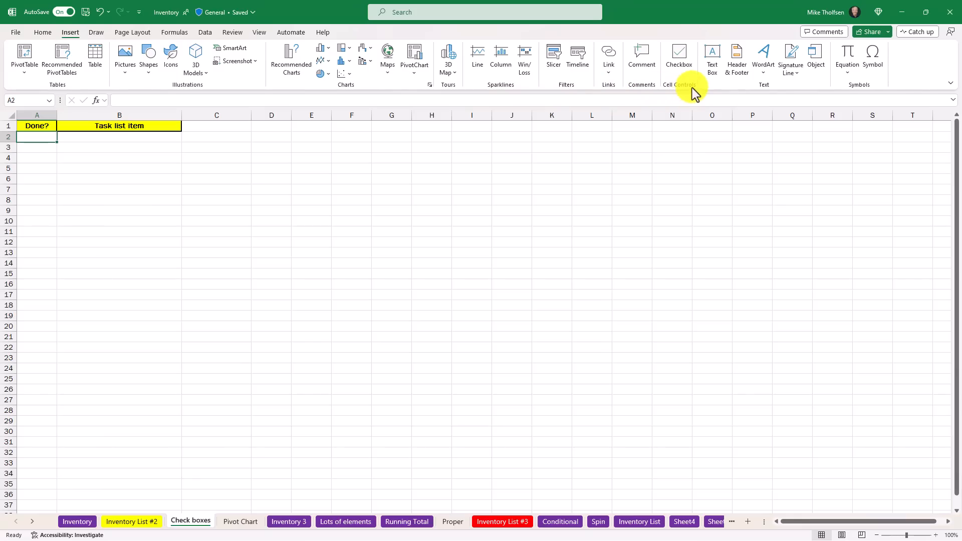
Step: Insert a checkbox in cell A2 and fill it down to A6
{"action": "left_click", "coordinate": [681, 57]}
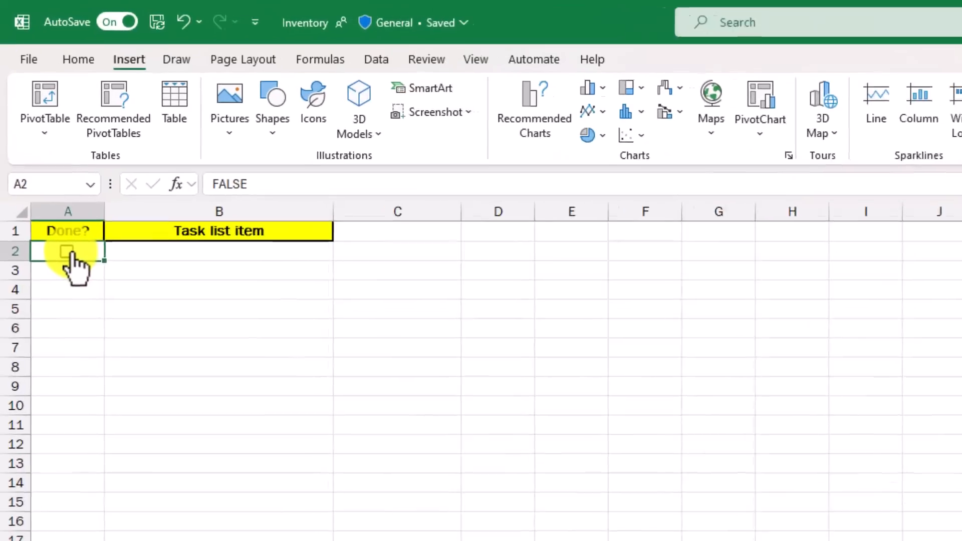
{"action": "left_click_drag", "start_coordinate": [104, 261], "coordinate": [114, 365]}
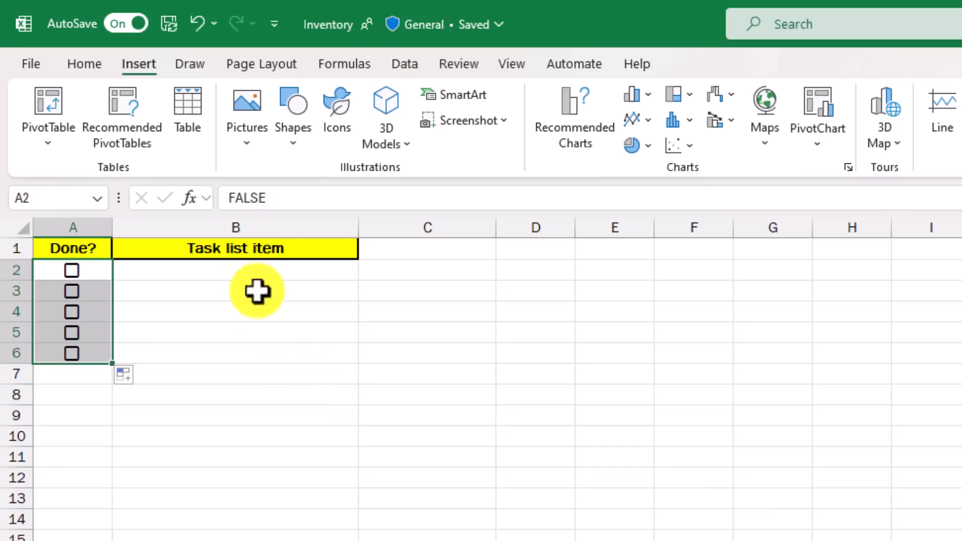
Step: Paste the five copied task items into B2:B6 and autofit the width of column B
{"action": "left_click", "coordinate": [251, 273]}
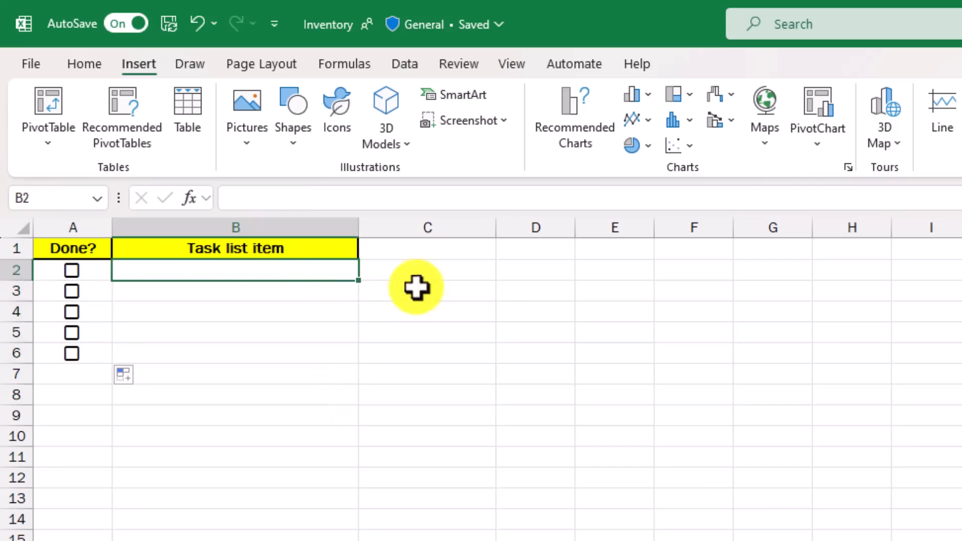
{"action": "type", "text": "TPS Report Design Update Coversheet rollout Everyone is using the new coversheet Saturday offsite to check for feedback Bring in the consultants"}
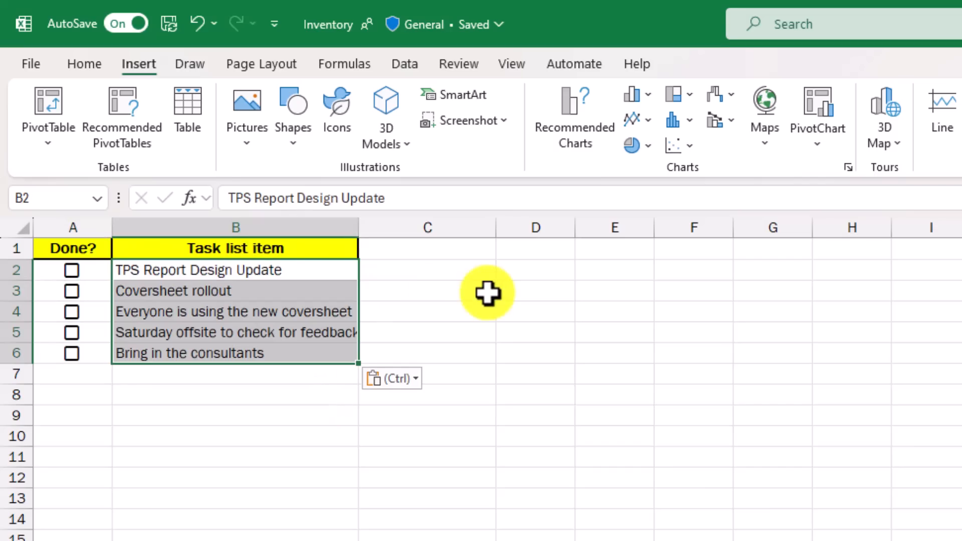
{"action": "double_click", "coordinate": [359, 228]}
{"action": "left_click", "coordinate": [188, 272]}
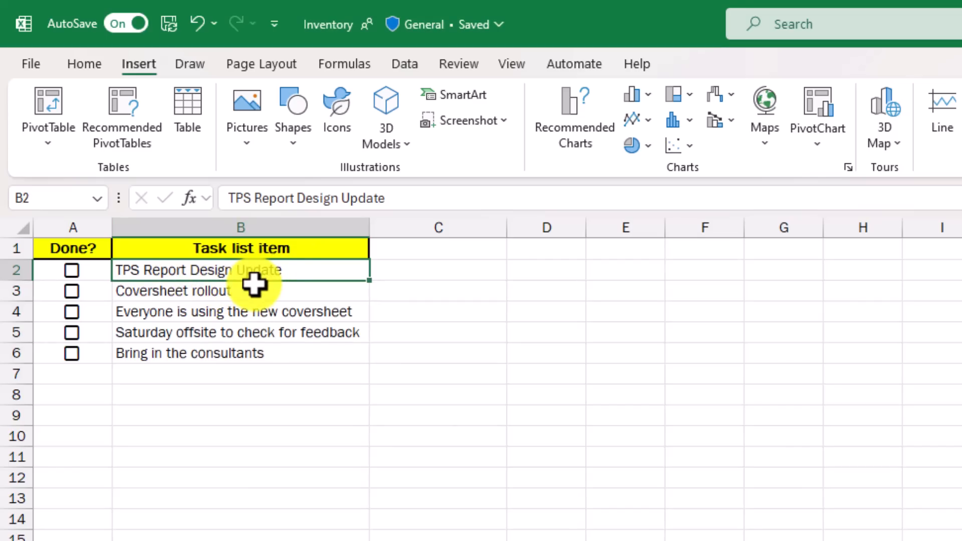
{"action": "left_click", "coordinate": [443, 270]}
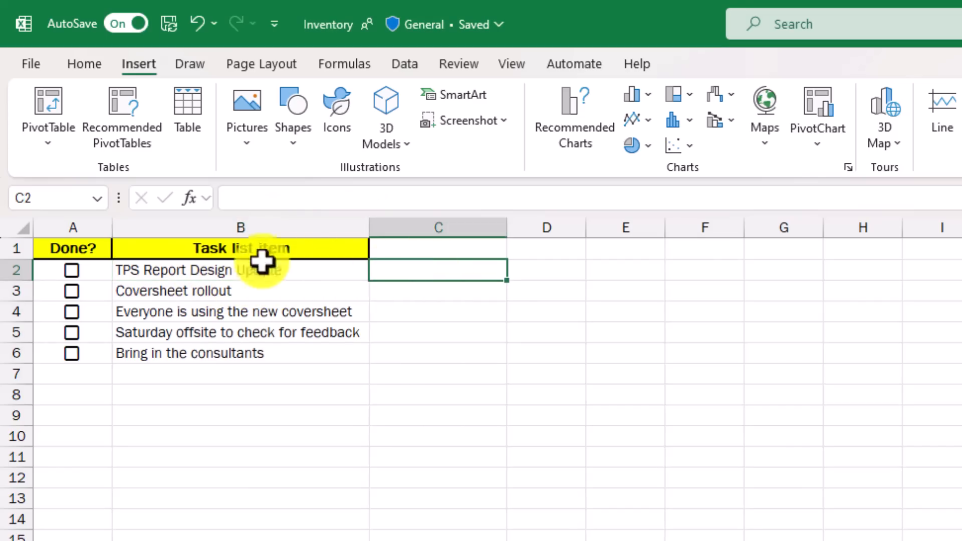
Step: Tick the A2 checkbox and clear it again to test its TRUE/FALSE value
{"action": "left_click", "coordinate": [96, 271]}
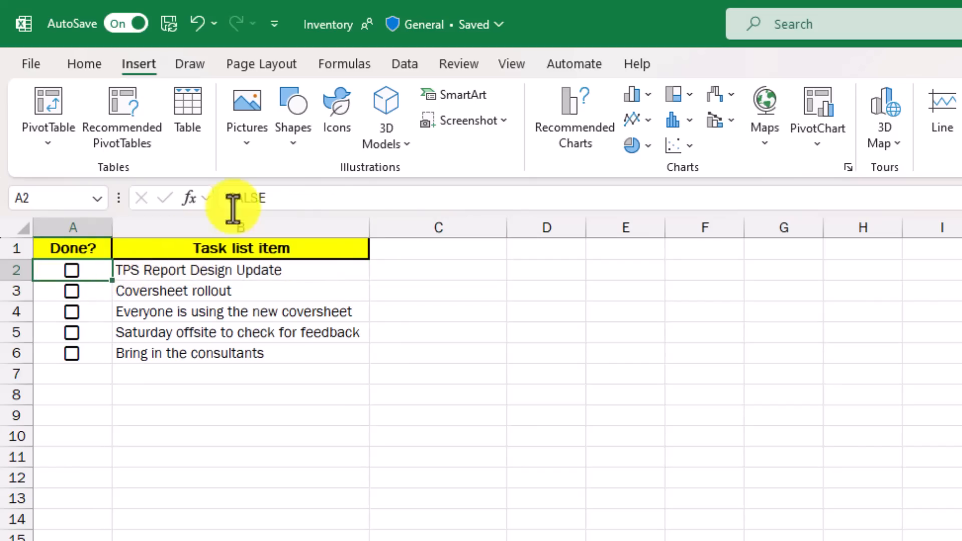
{"action": "left_click", "coordinate": [73, 271]}
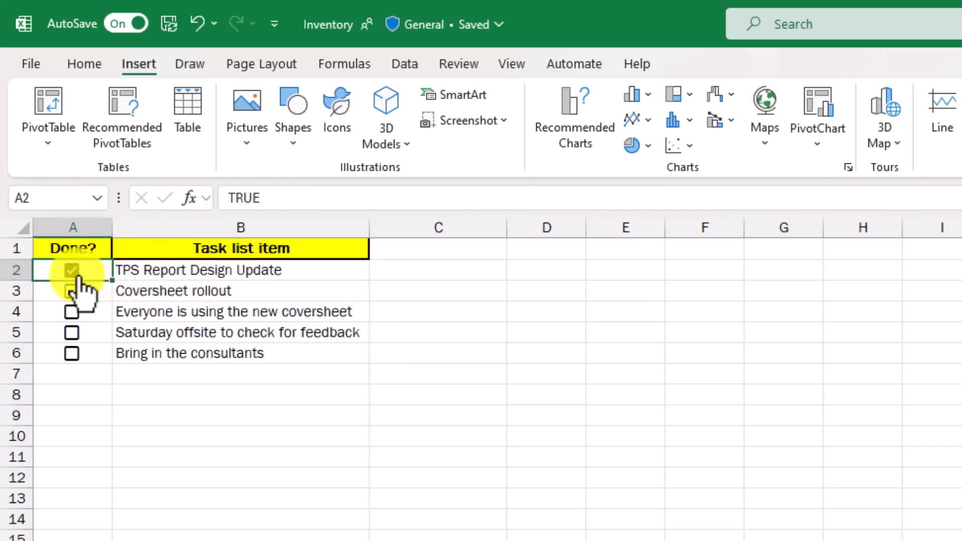
{"action": "left_click", "coordinate": [73, 273]}
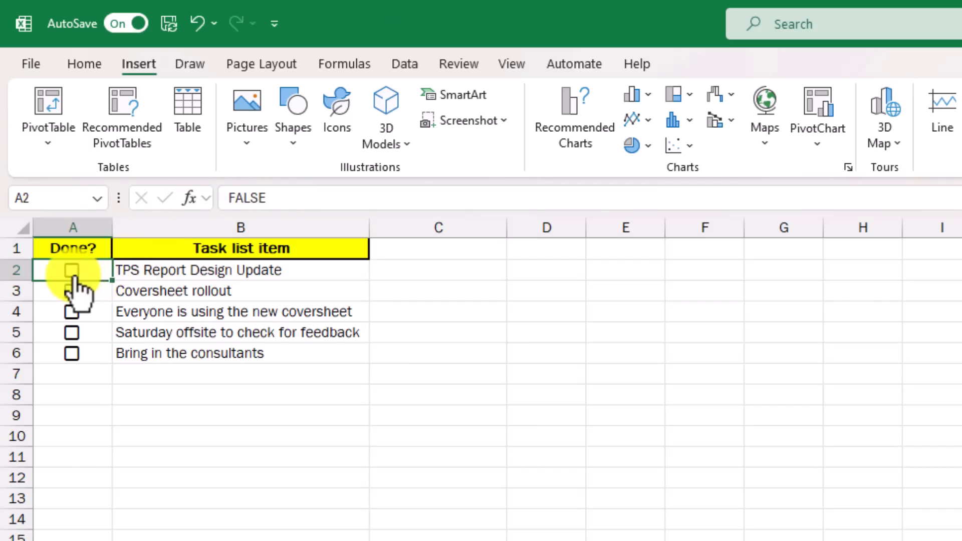
Step: Enter =IF(A2=TRUE,"Lumbergh is Happy","Lumbergh is Mad") in C2 and fill it down to C6
{"action": "left_click", "coordinate": [434, 273]}
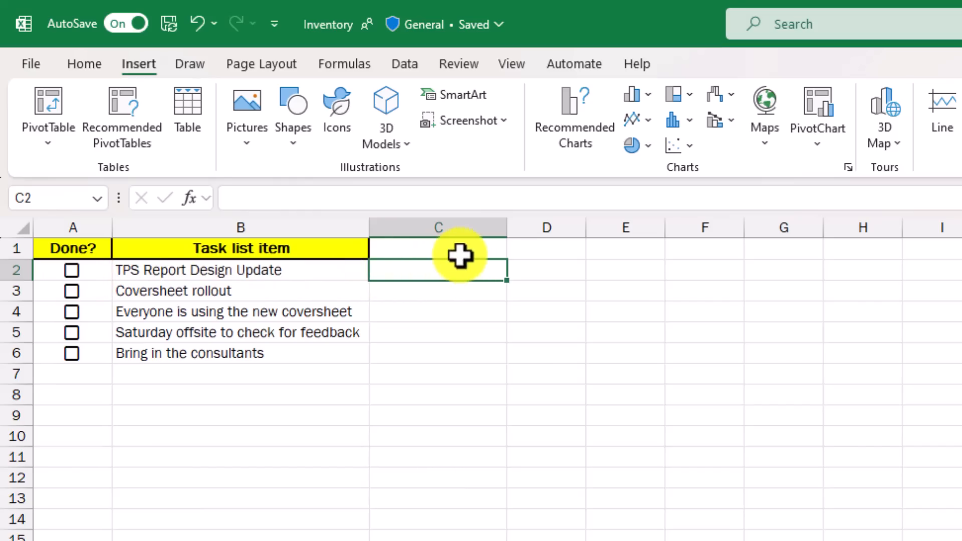
{"action": "left_click", "coordinate": [410, 196]}
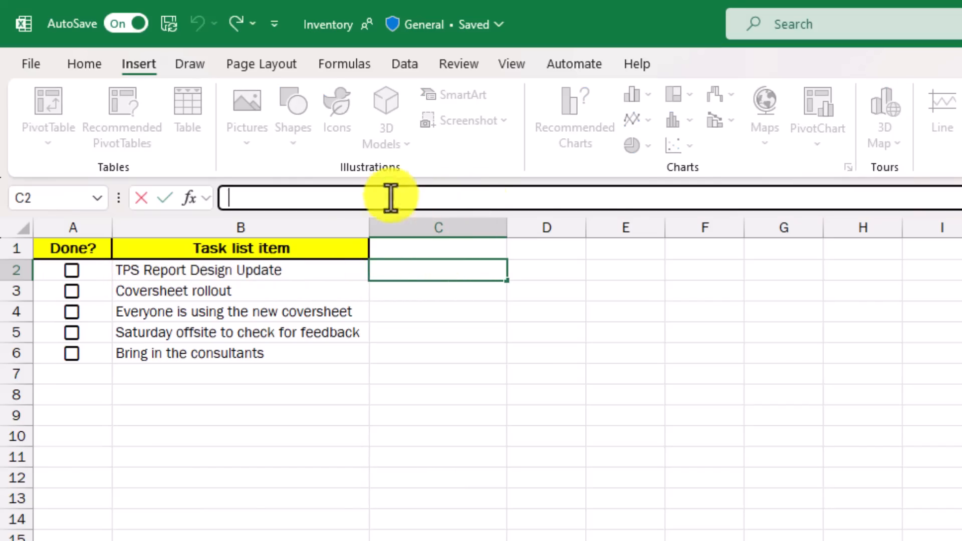
{"action": "type", "text": "=IF(A2=TRUE,\"Lumbergh is Happy\",\"Lumbergh is Mad\")"}
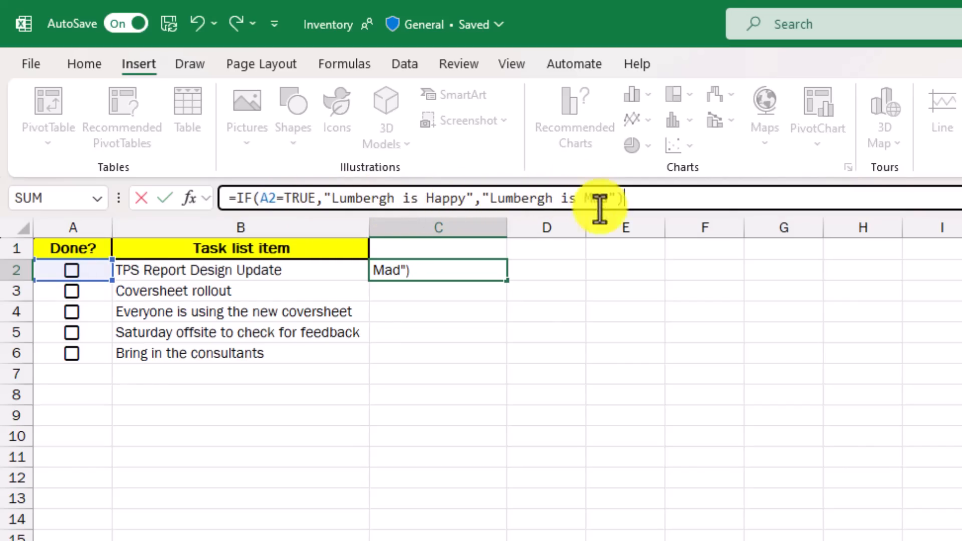
{"action": "key", "text": "Return"}
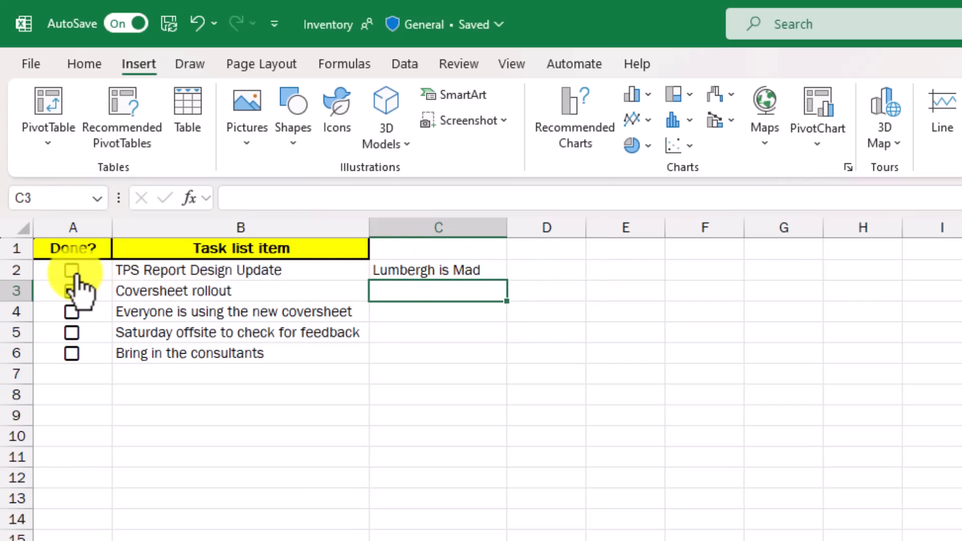
{"action": "left_click", "coordinate": [469, 269]}
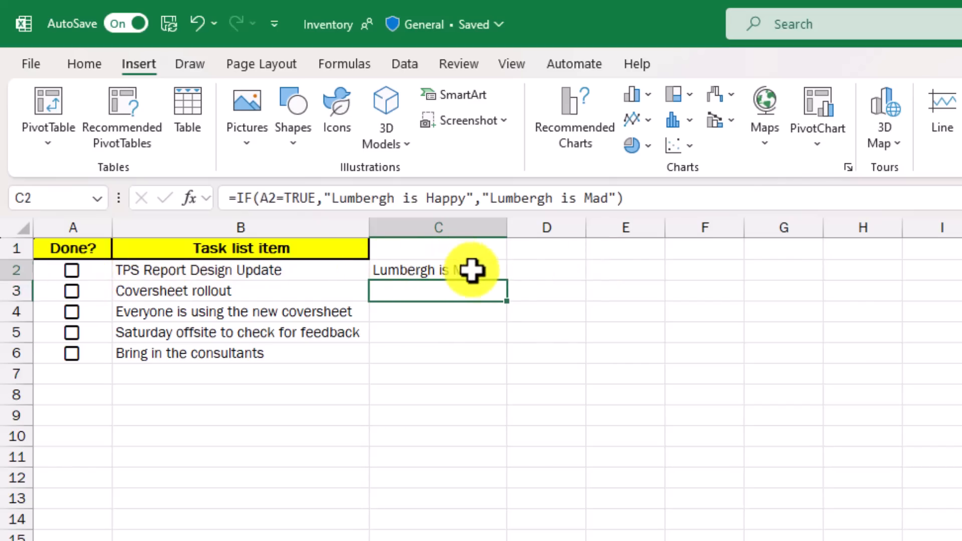
{"action": "double_click", "coordinate": [506, 280]}
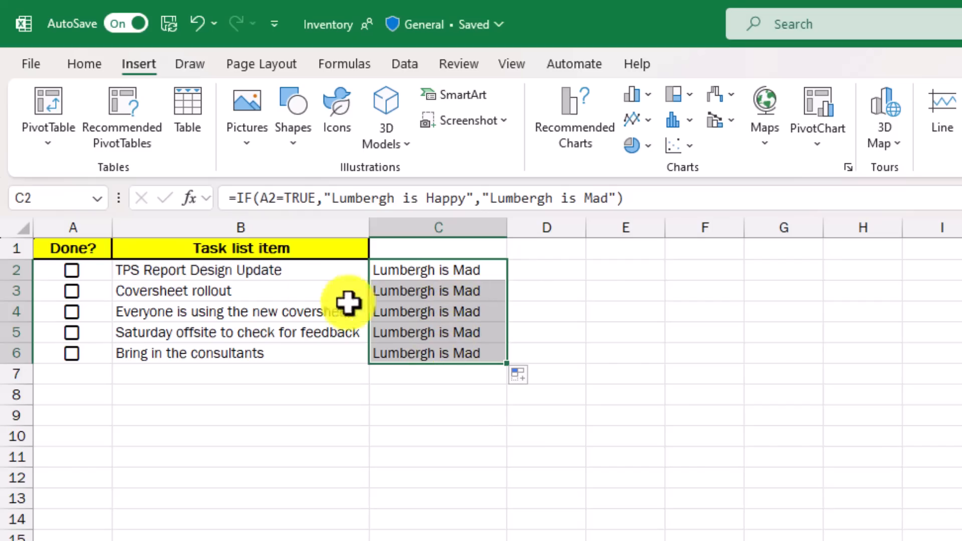
{"action": "left_click", "coordinate": [584, 291]}
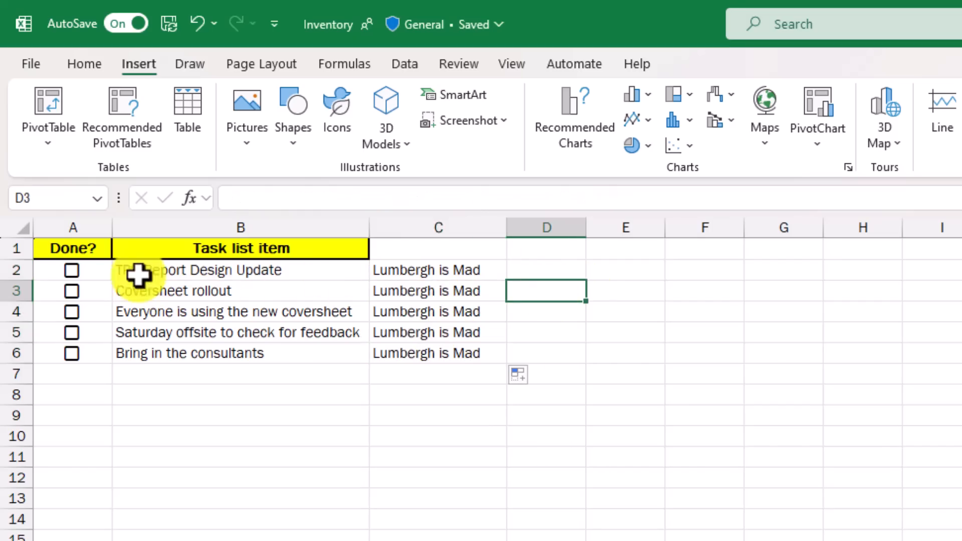
Step: Tick the Done? checkboxes of all five tasks in A2:A6
{"action": "left_click", "coordinate": [72, 271]}
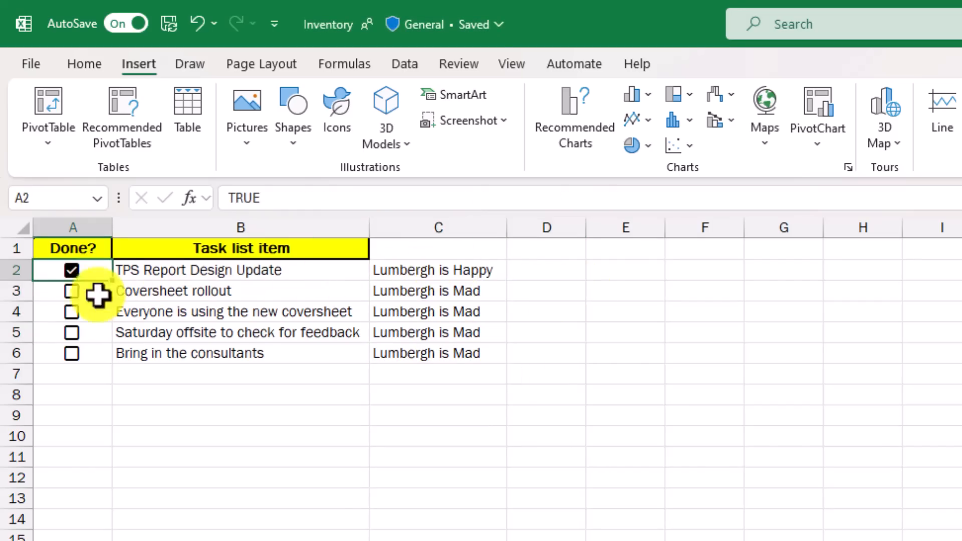
{"action": "left_click", "coordinate": [73, 291]}
{"action": "left_click", "coordinate": [72, 312]}
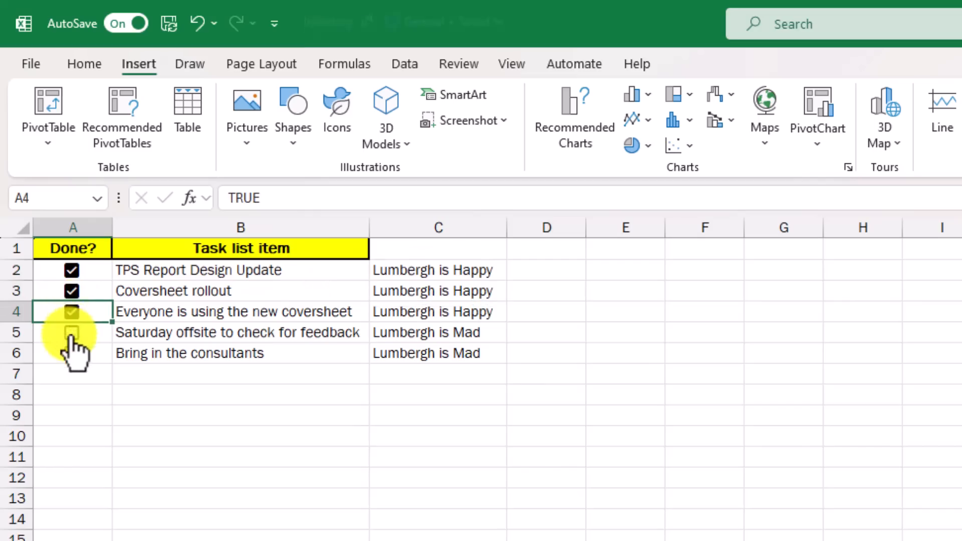
{"action": "left_click", "coordinate": [73, 332]}
{"action": "left_click", "coordinate": [73, 354]}
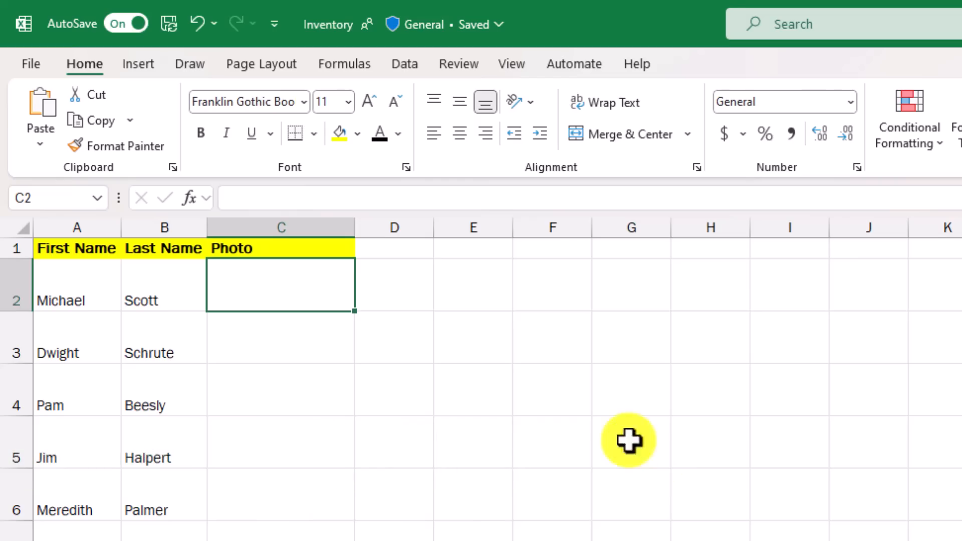
Step: Insert the "With great power comes Great responsibility" online picture inside cell C2 and narrow column C to the picture's width
{"action": "left_click", "coordinate": [142, 70]}
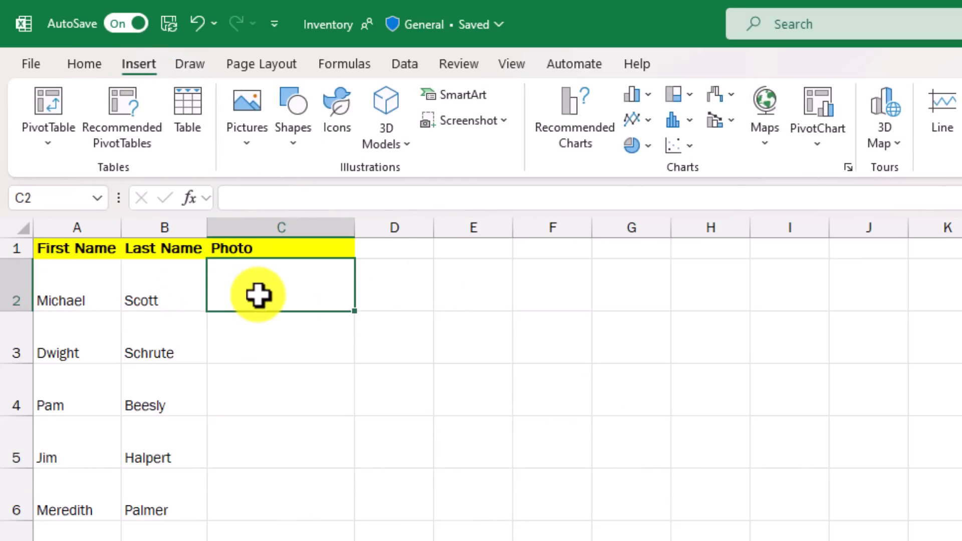
{"action": "left_click", "coordinate": [248, 128]}
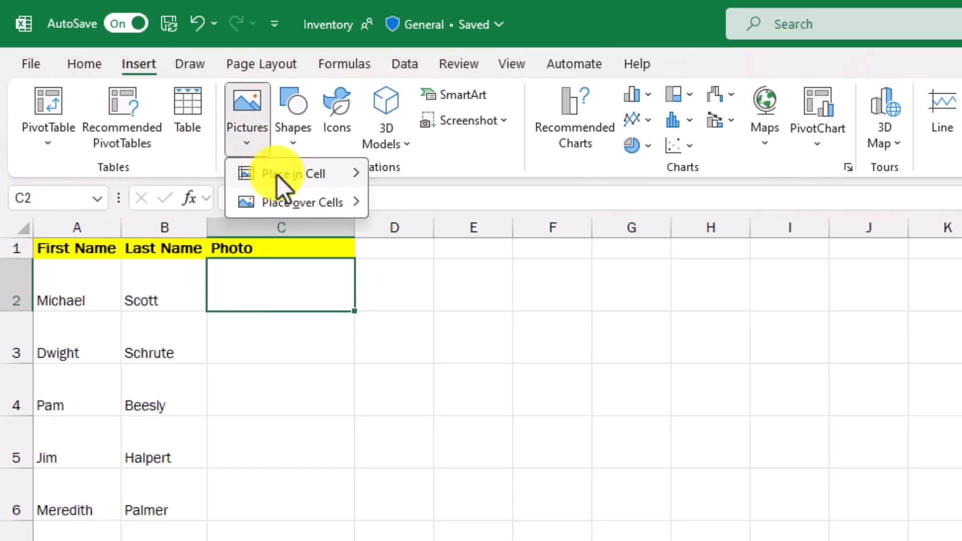
{"action": "mouse_move", "coordinate": [277, 176]}
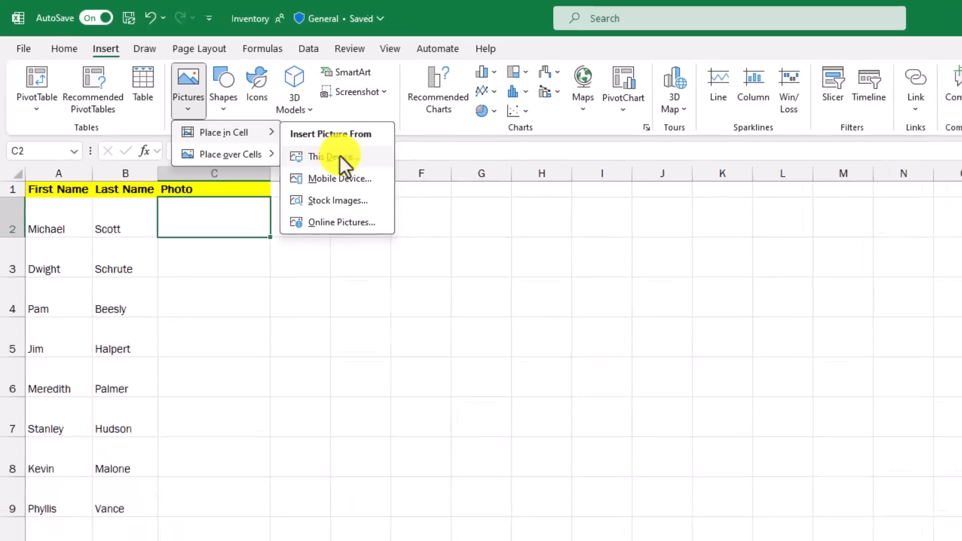
{"action": "left_click", "coordinate": [317, 206]}
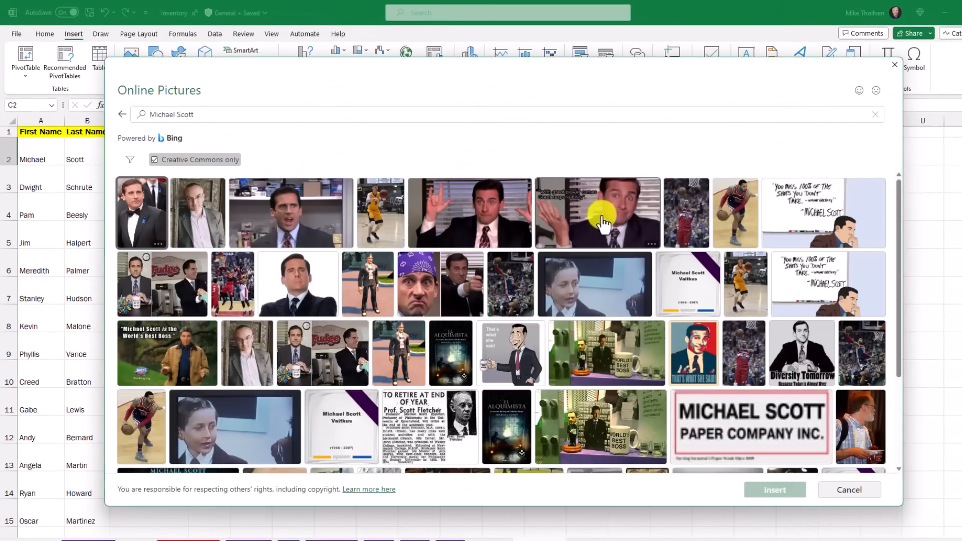
{"action": "left_click", "coordinate": [608, 213]}
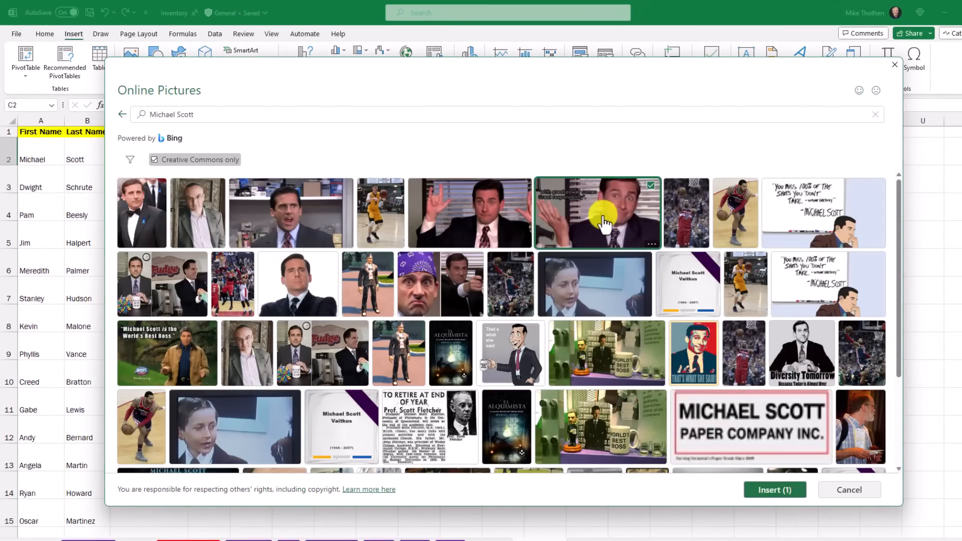
{"action": "left_click", "coordinate": [787, 490]}
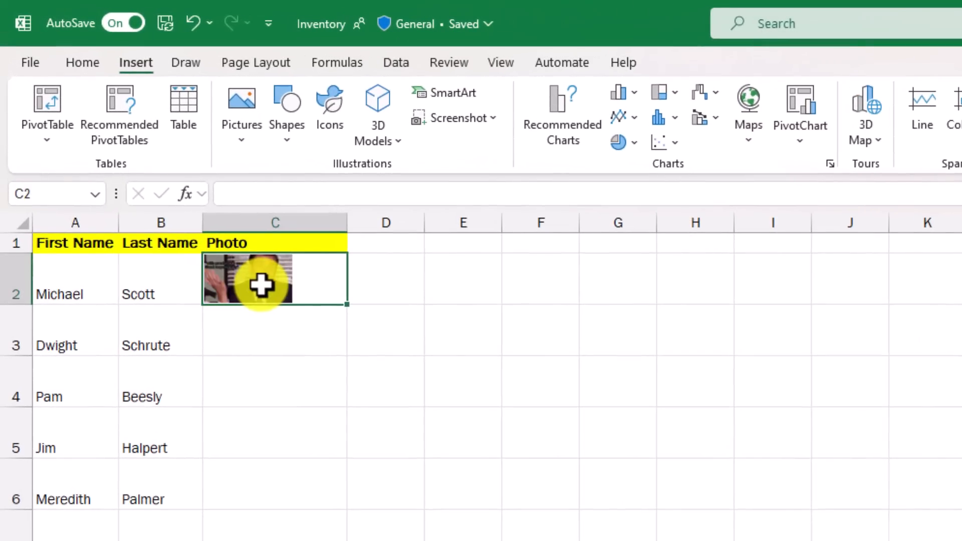
{"action": "left_click_drag", "start_coordinate": [347, 224], "coordinate": [293, 226]}
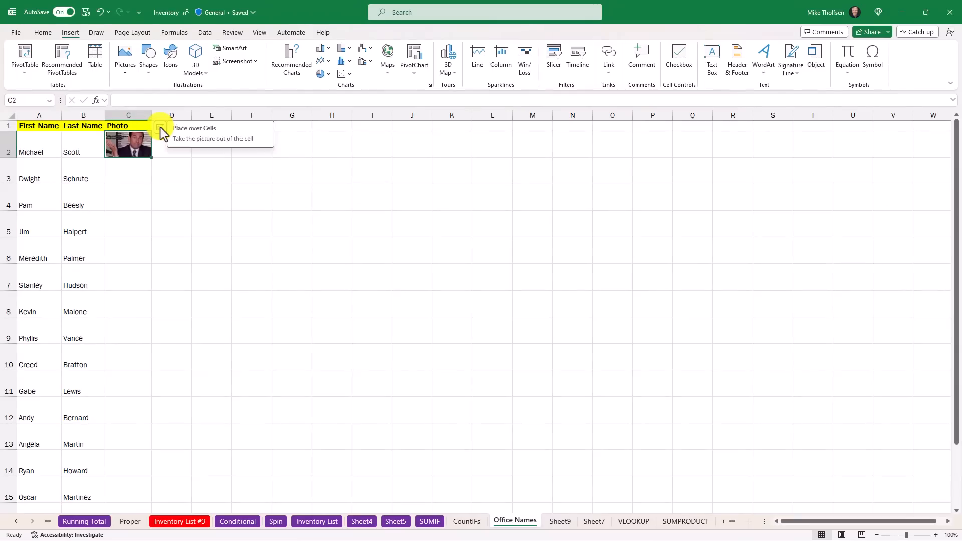
Step: Switch the C2 picture to Place over Cells and put it back into its cell
{"action": "left_click", "coordinate": [160, 128]}
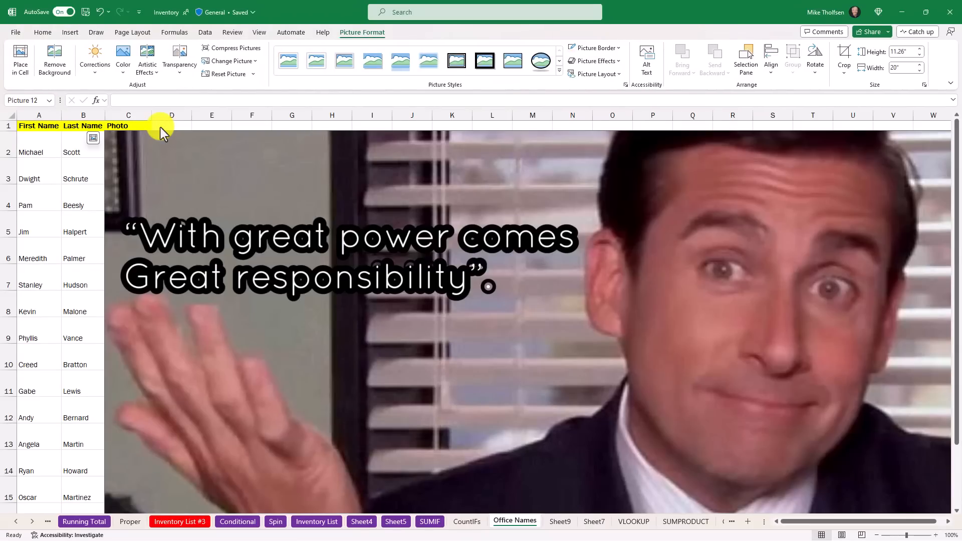
{"action": "left_click", "coordinate": [93, 139]}
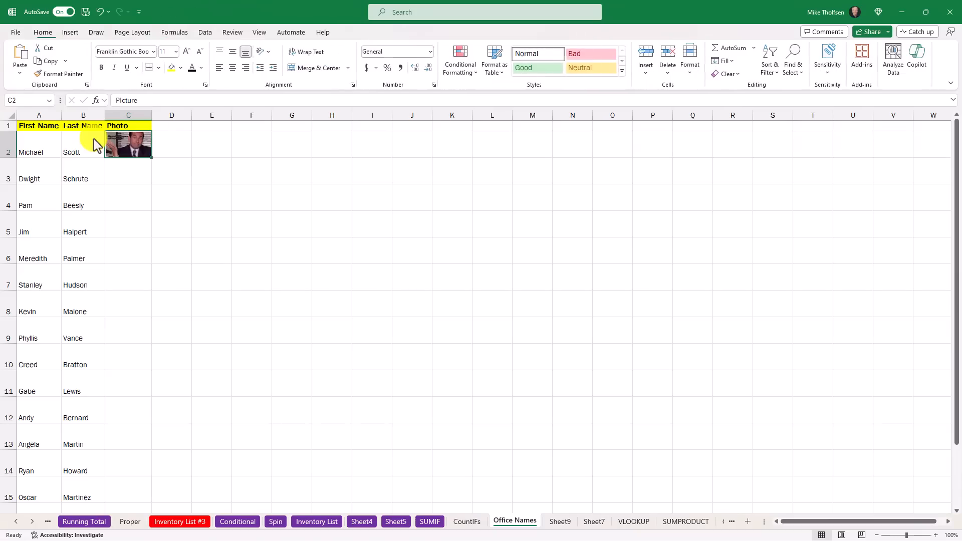
Step: Insert the brown cow stock image over the cells at C3, and convert it to a picture placed in that cell
{"action": "left_click", "coordinate": [130, 171]}
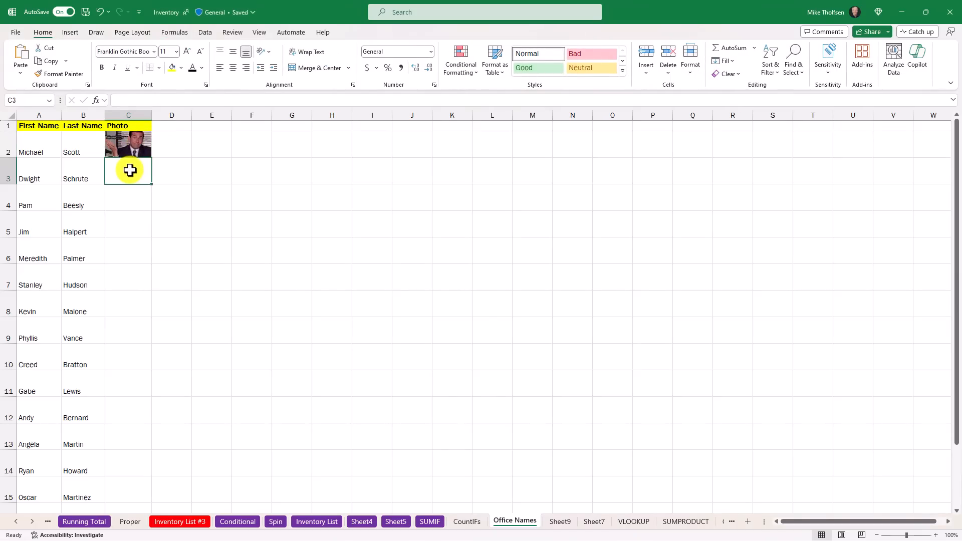
{"action": "left_click", "coordinate": [71, 33]}
{"action": "left_click", "coordinate": [121, 68]}
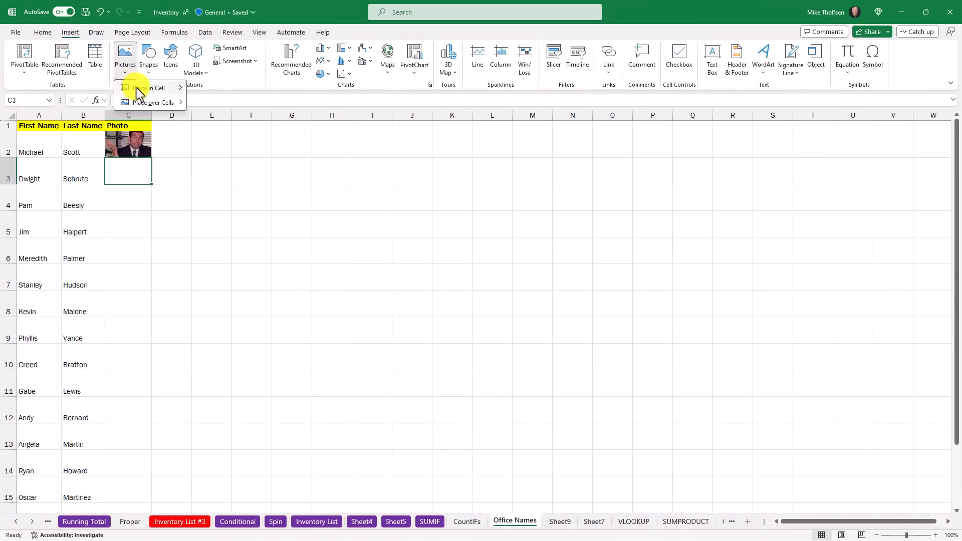
{"action": "mouse_move", "coordinate": [161, 105]}
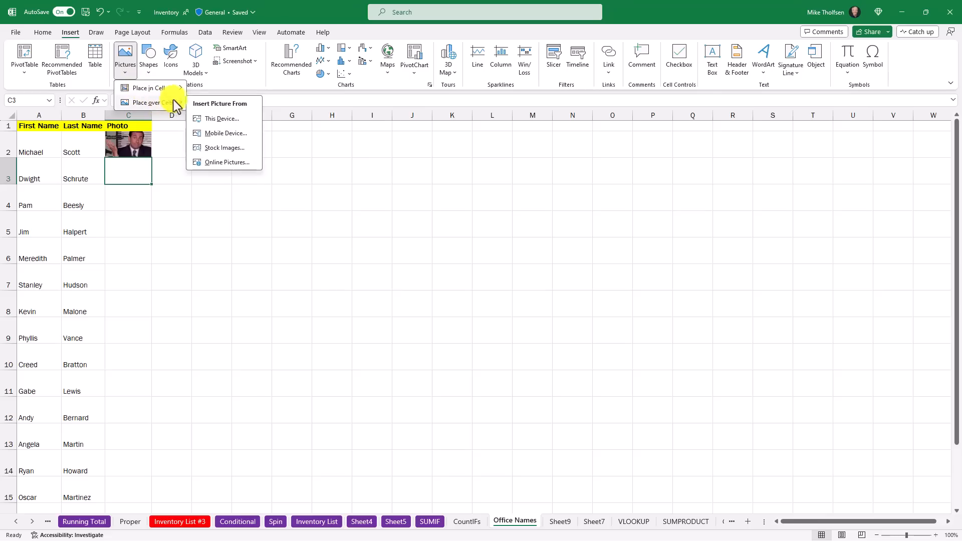
{"action": "left_click", "coordinate": [223, 146]}
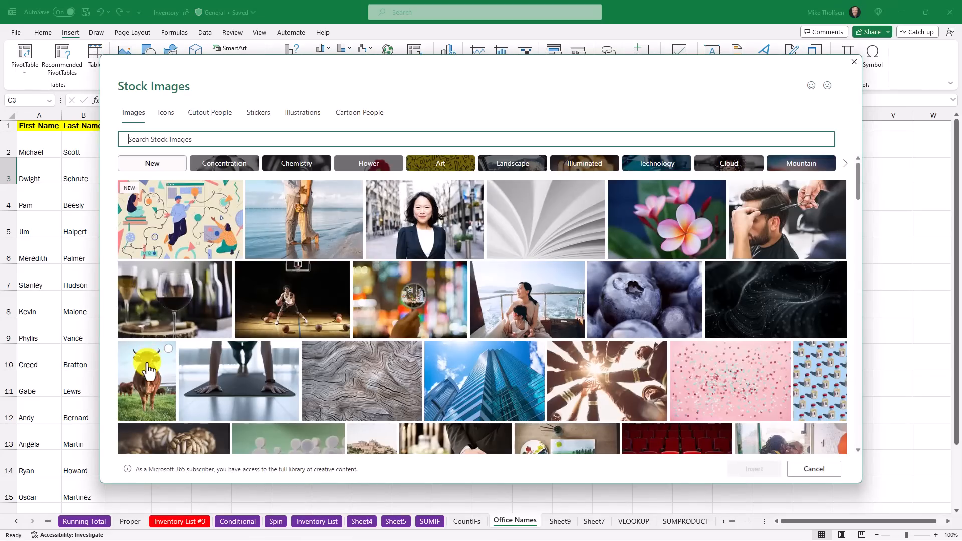
{"action": "left_click", "coordinate": [149, 370]}
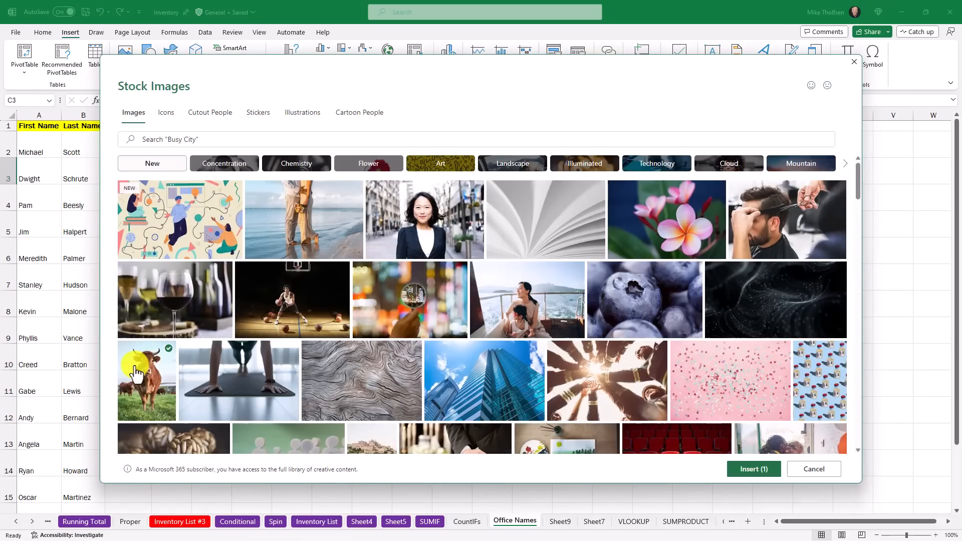
{"action": "left_click", "coordinate": [754, 471]}
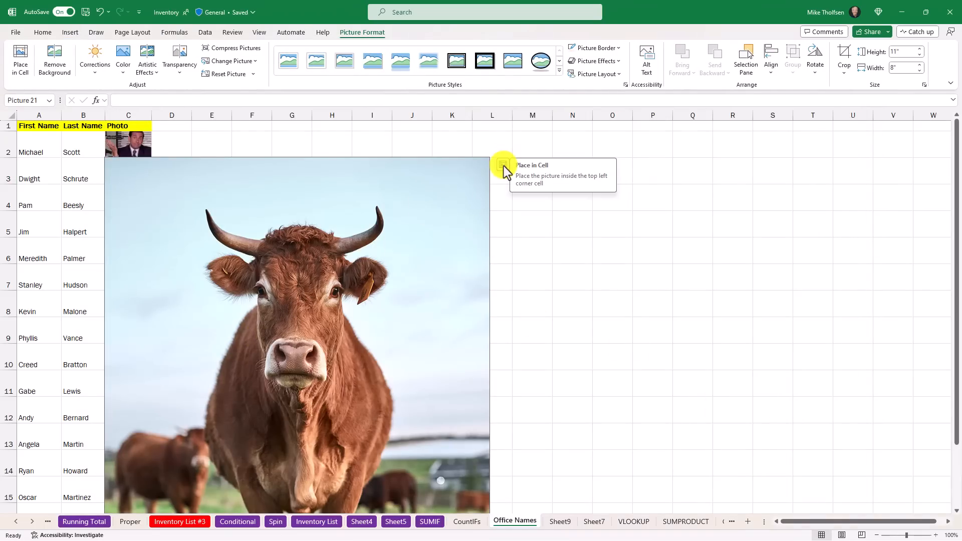
{"action": "left_click", "coordinate": [504, 167]}
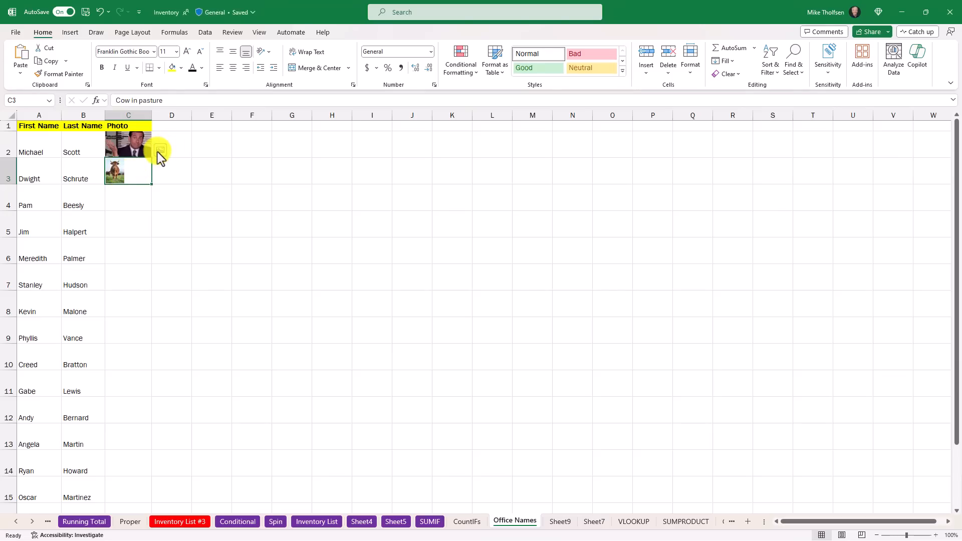
Step: Switch the cow picture in C3 to Place over Cells and put it back into its cell
{"action": "left_click", "coordinate": [159, 150]}
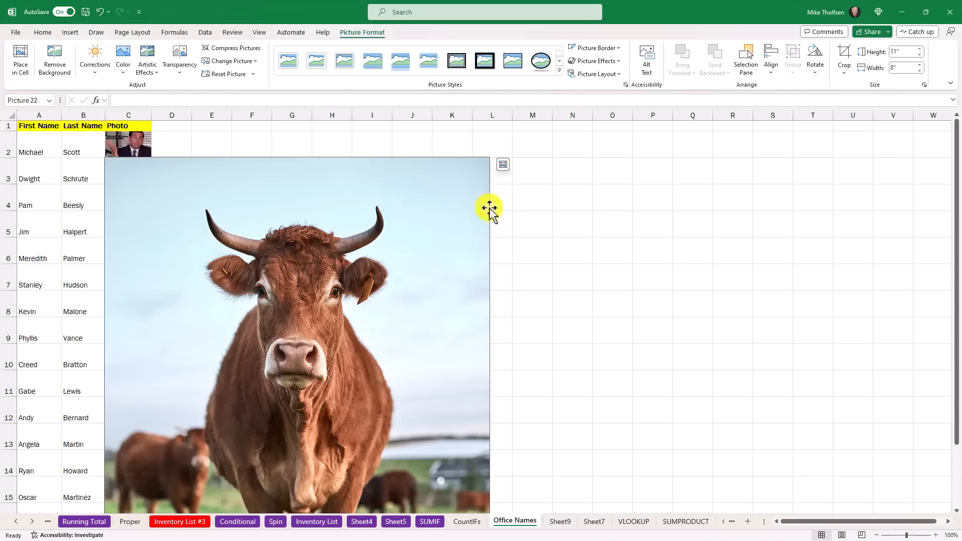
{"action": "left_click", "coordinate": [503, 166]}
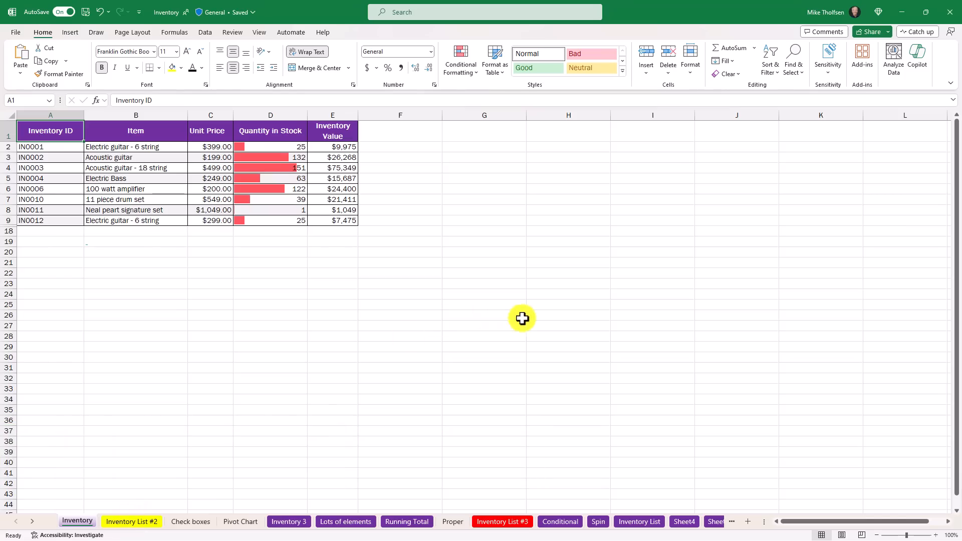
Step: Start sharing Inventory.xlsx, add a colleague as recipient, and set the permission to Can't download
{"action": "left_click", "coordinate": [881, 32]}
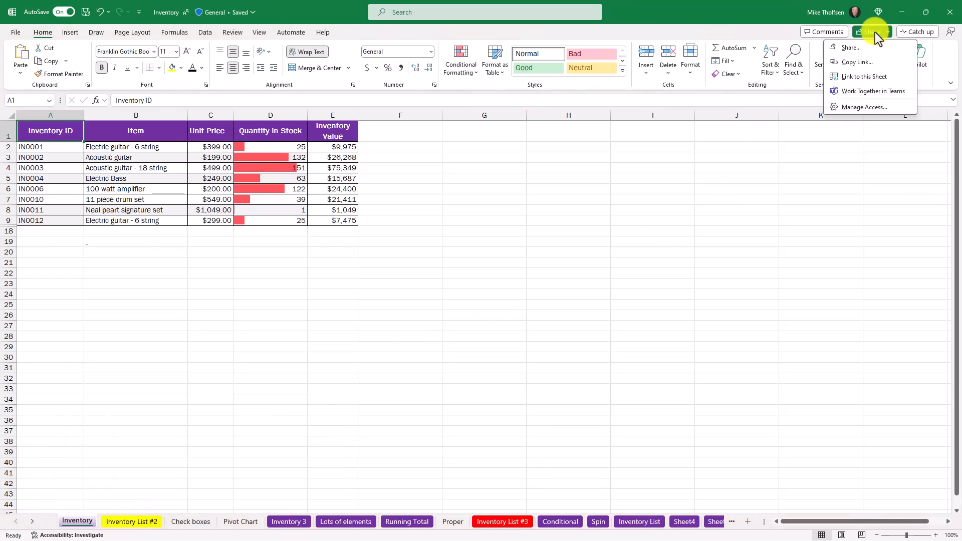
{"action": "left_click", "coordinate": [849, 47]}
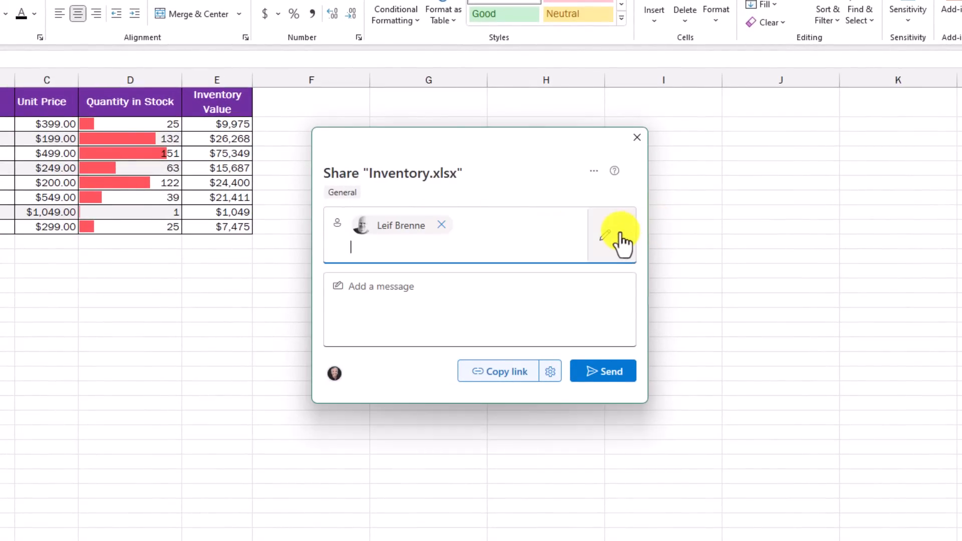
{"action": "left_click", "coordinate": [617, 244]}
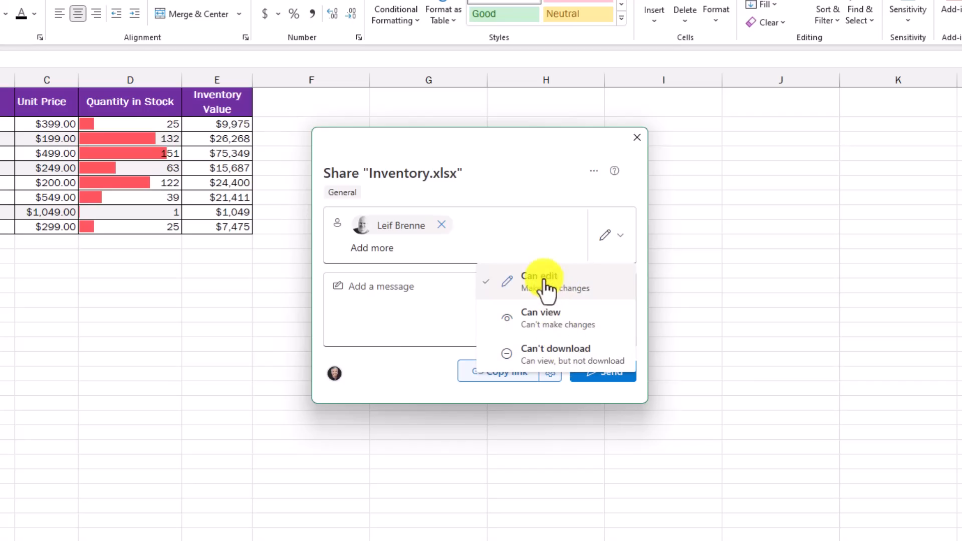
{"action": "left_click", "coordinate": [540, 354]}
{"action": "left_click", "coordinate": [415, 294]}
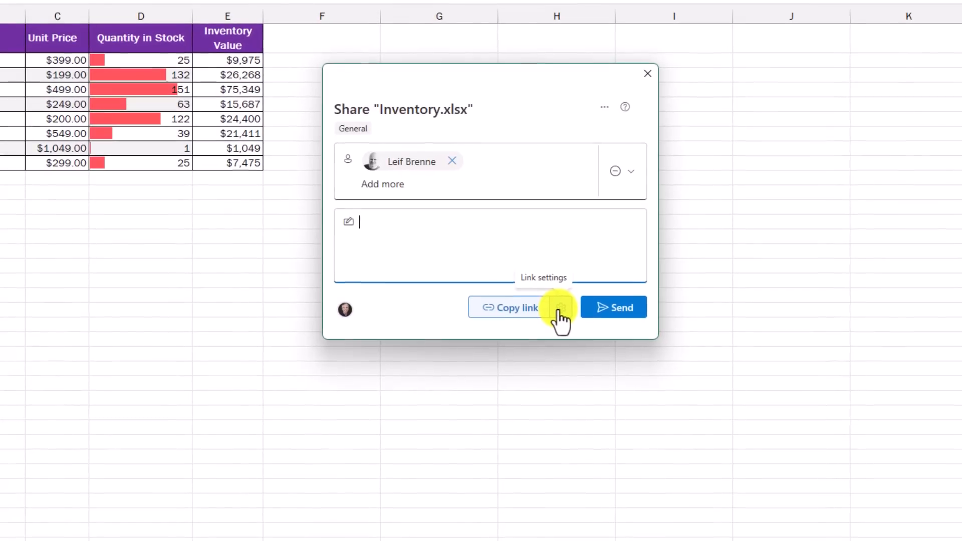
Step: Examine the link settings for Inventory.xlsx and the additional options for sharing in Outlook or sending a copy
{"action": "left_click", "coordinate": [559, 310]}
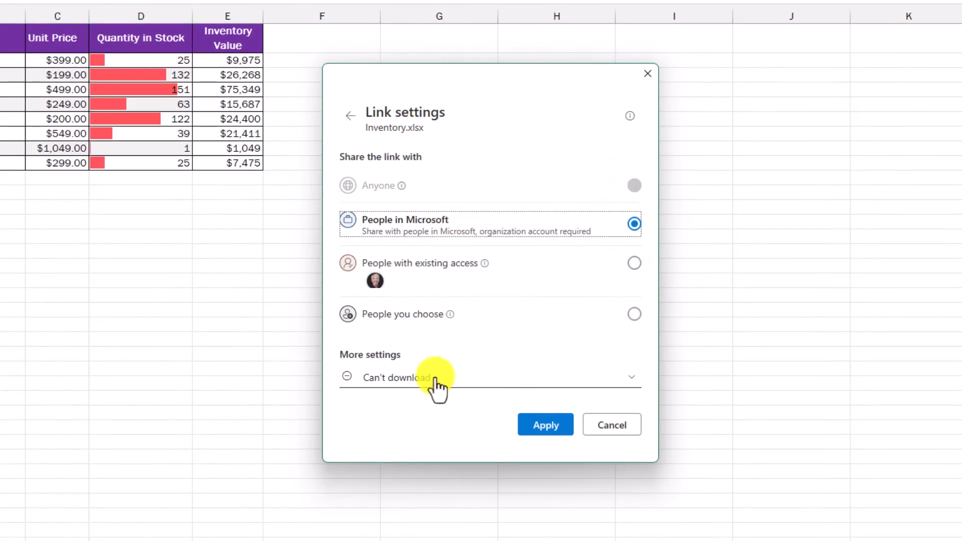
{"action": "left_click", "coordinate": [350, 116]}
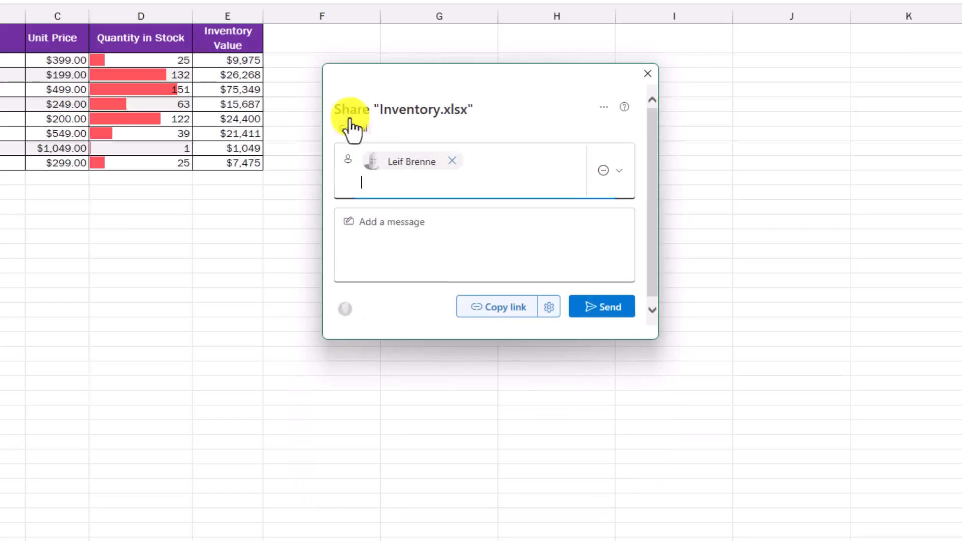
{"action": "left_click", "coordinate": [601, 107]}
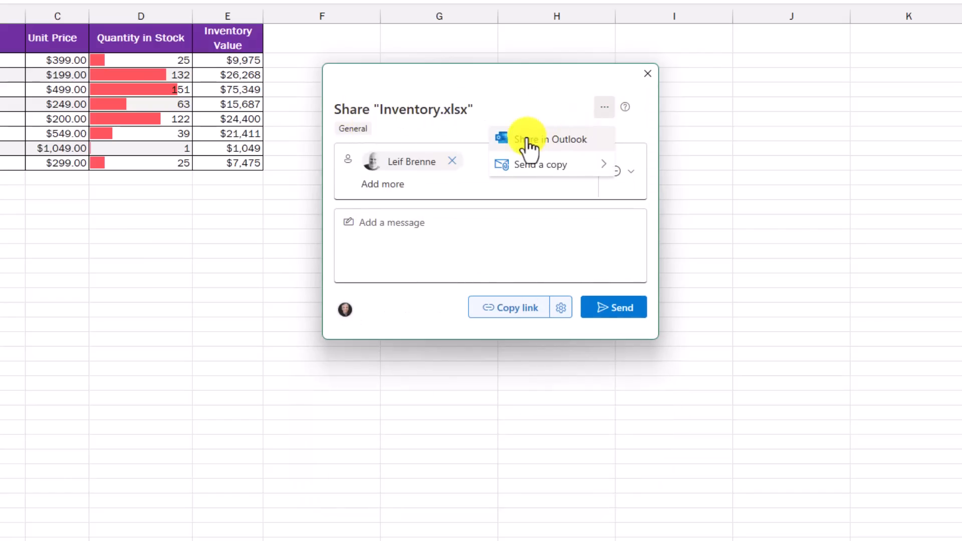
{"action": "mouse_move", "coordinate": [540, 171]}
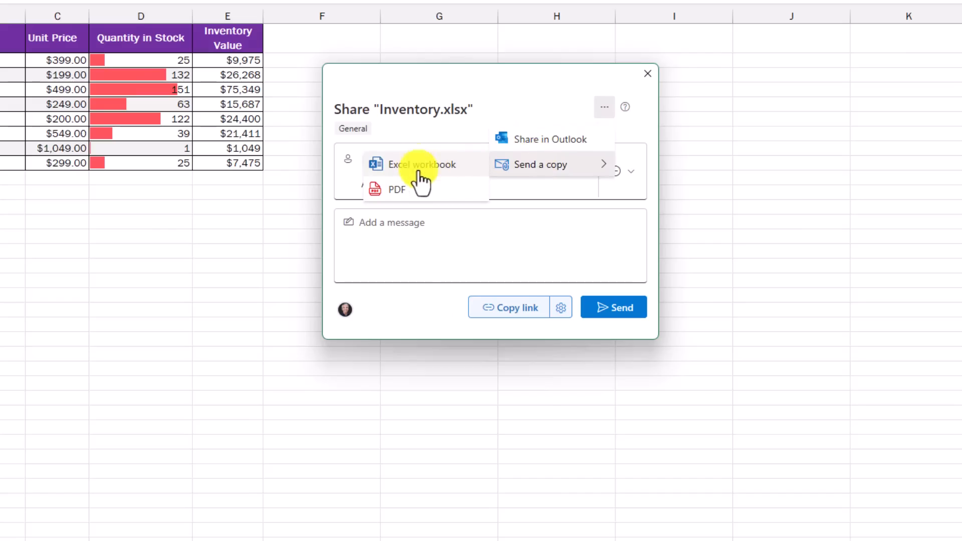
{"action": "left_click", "coordinate": [539, 103]}
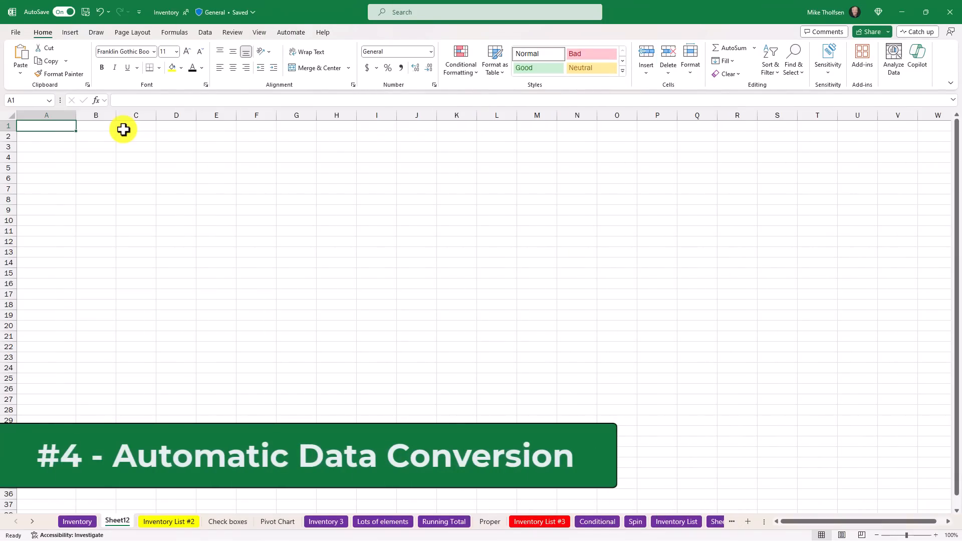
Step: Turn off "Convert continuous letters and numbers to a date" in the Excel data options, and enter JAN1 in A1 of Sheet12
{"action": "left_click", "coordinate": [16, 32]}
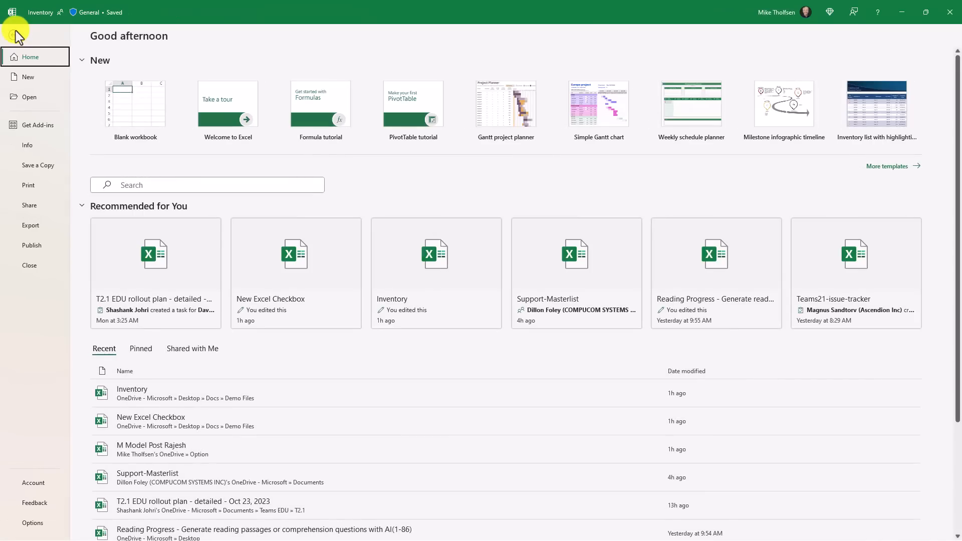
{"action": "left_click", "coordinate": [45, 524]}
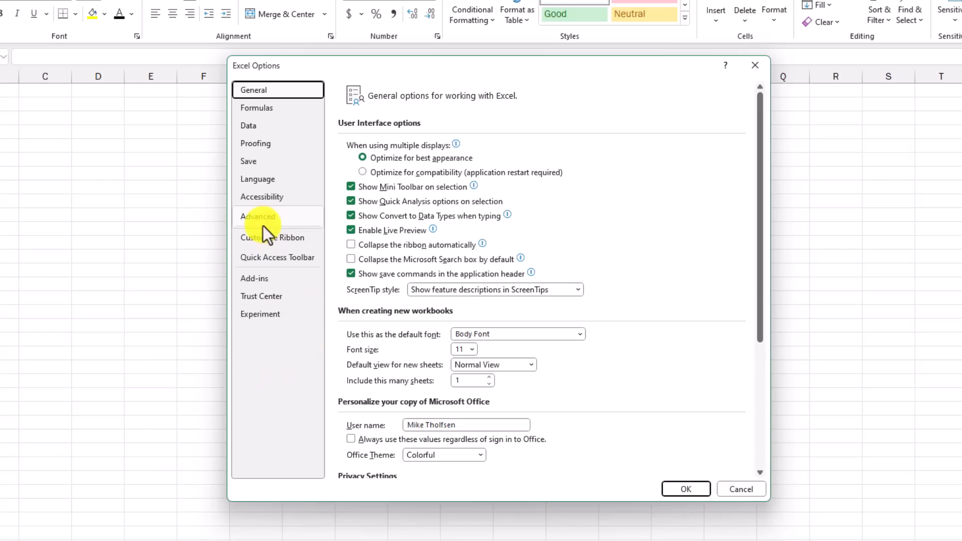
{"action": "left_click", "coordinate": [252, 126]}
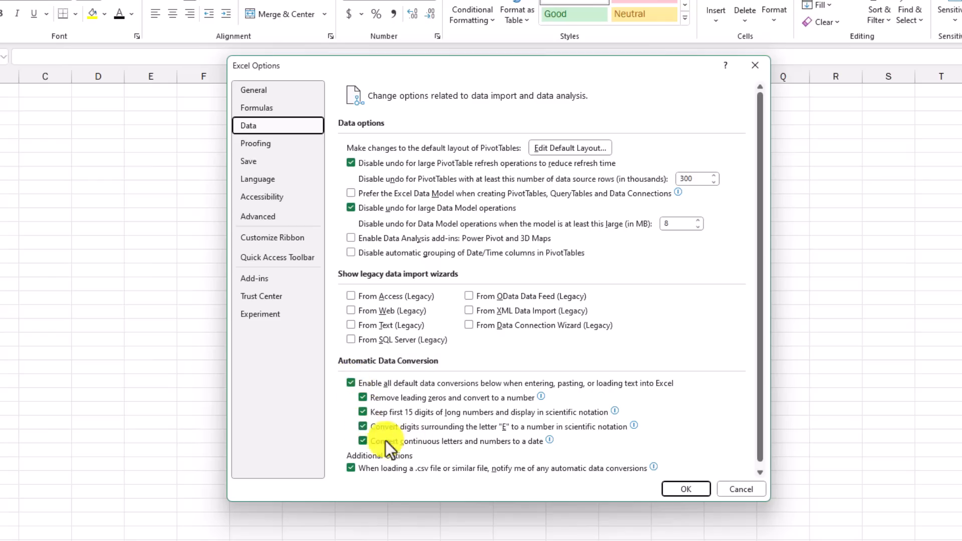
{"action": "mouse_move", "coordinate": [461, 447]}
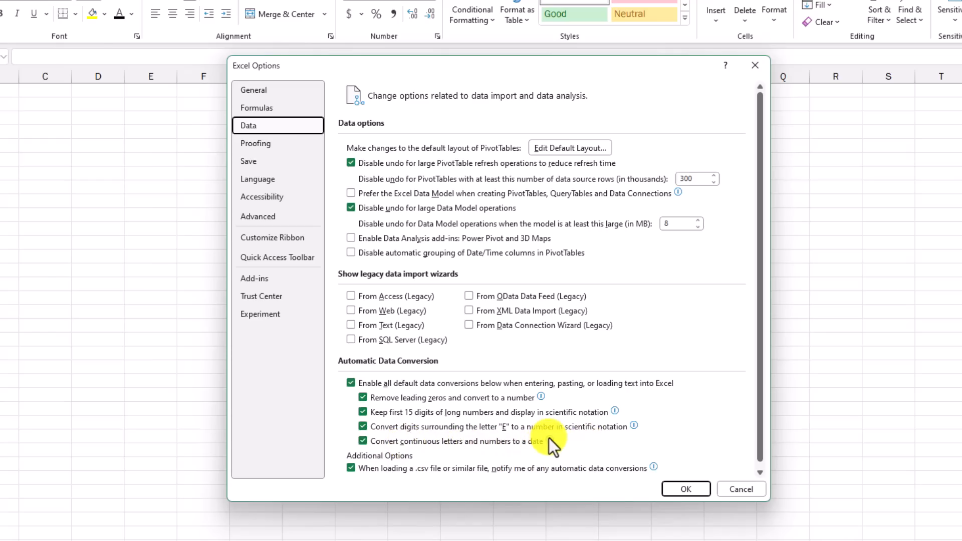
{"action": "mouse_move", "coordinate": [549, 439]}
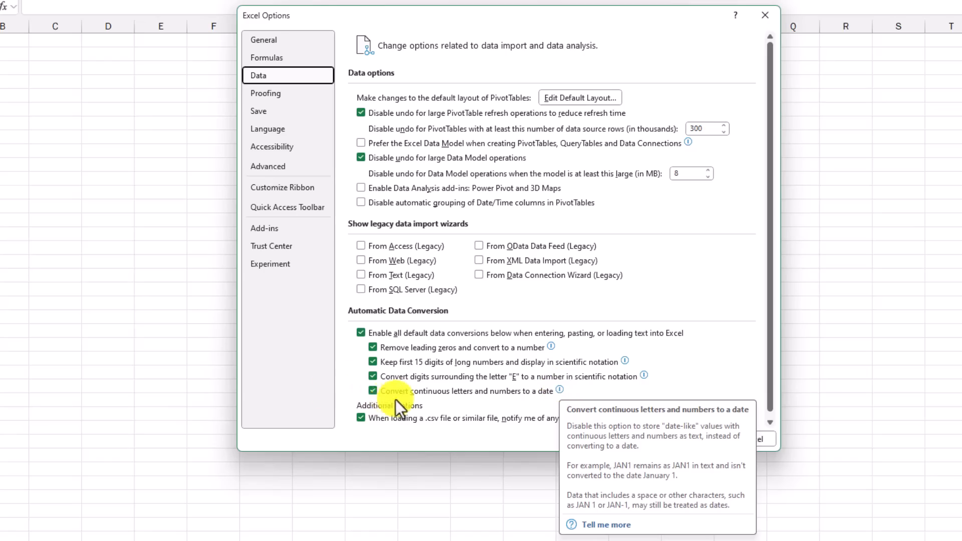
{"action": "left_click", "coordinate": [375, 392]}
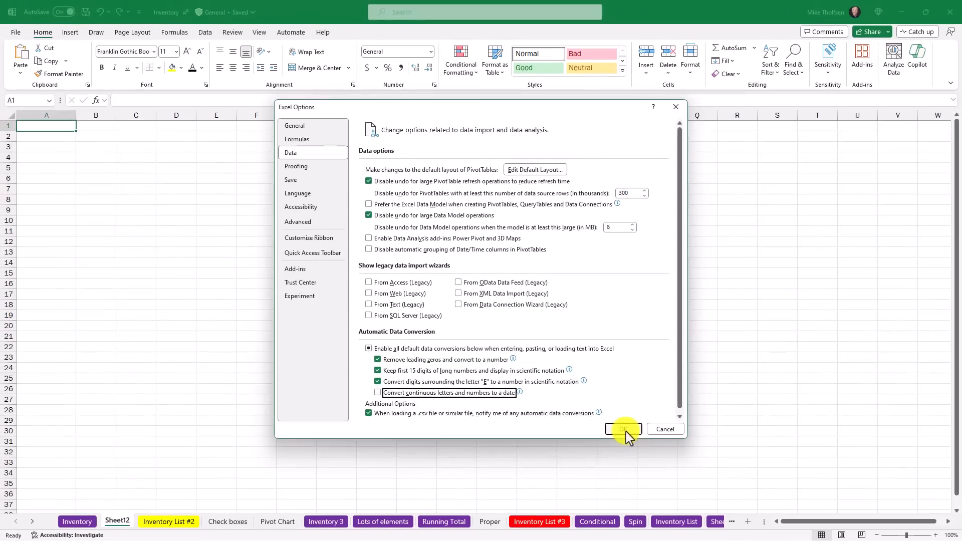
{"action": "left_click", "coordinate": [636, 431]}
{"action": "type", "text": "JAN1"}
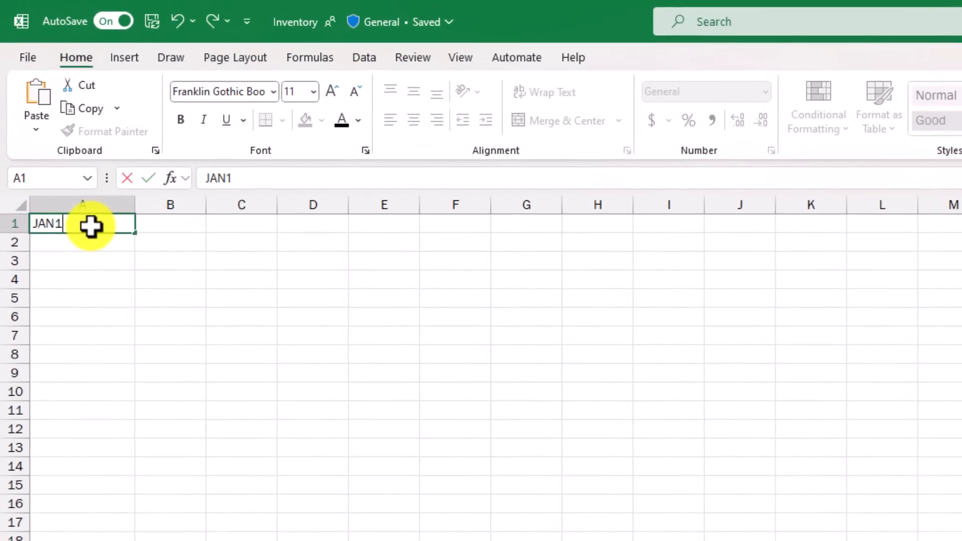
{"action": "key", "text": "Return"}
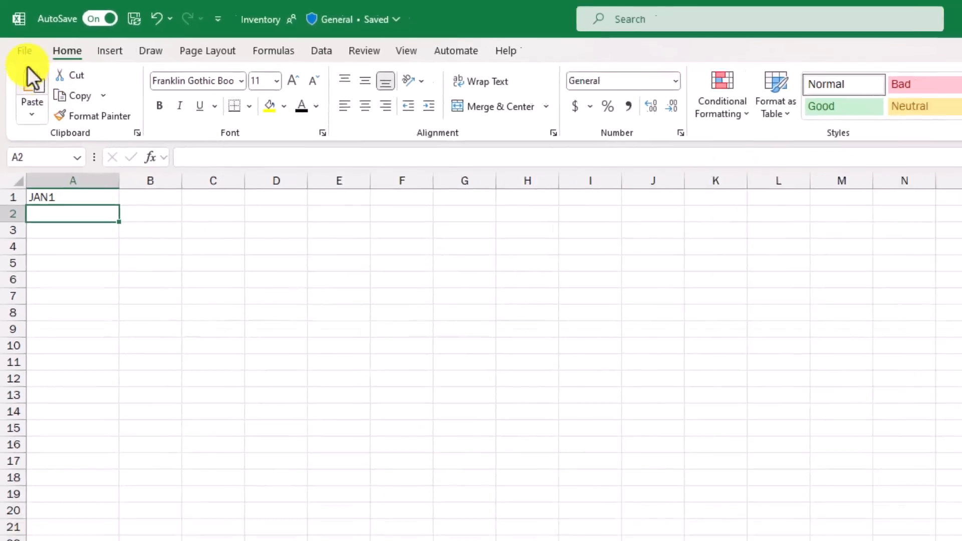
Step: Re-enable "Convert continuous letters and numbers to a date" in the Excel data options, and enter NOV5 in A2
{"action": "left_click", "coordinate": [28, 57]}
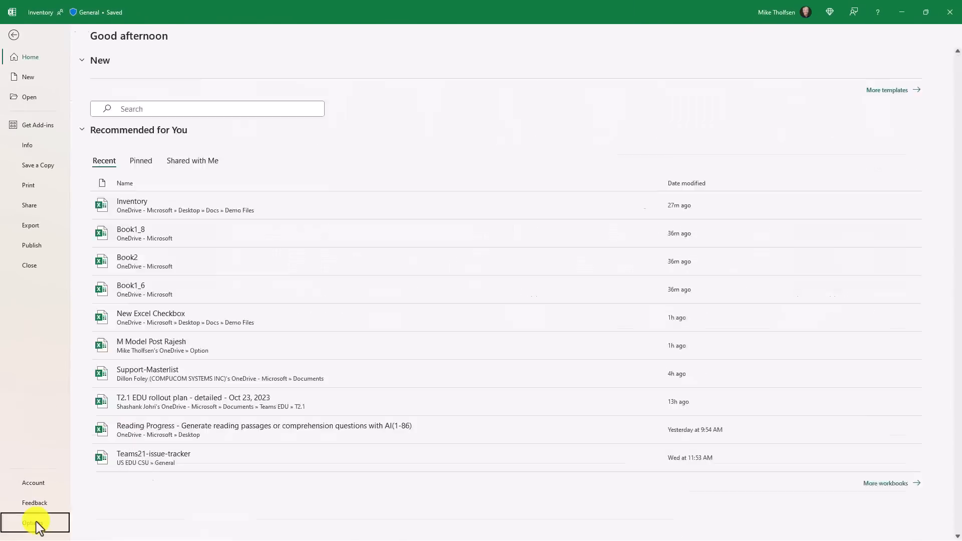
{"action": "left_click", "coordinate": [36, 521]}
{"action": "left_click", "coordinate": [299, 152]}
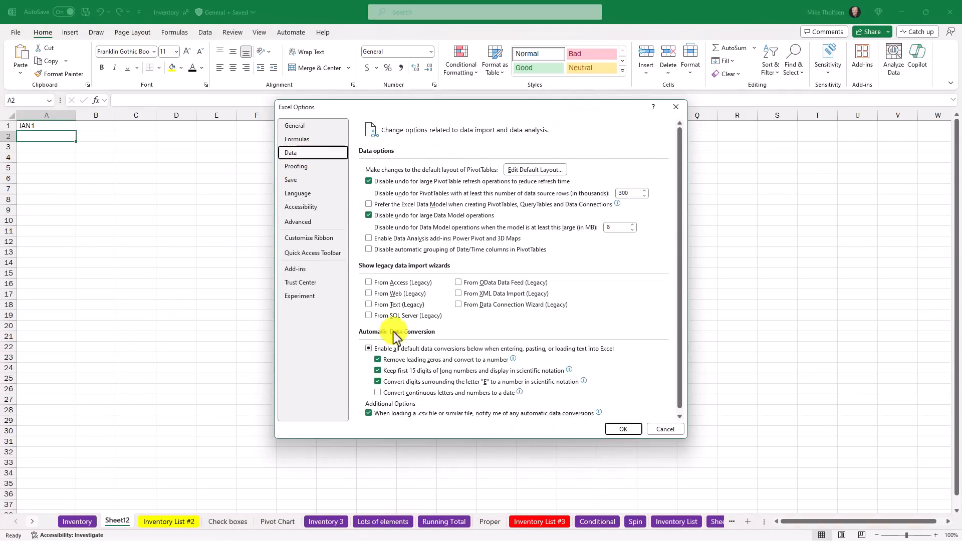
{"action": "left_click", "coordinate": [377, 392]}
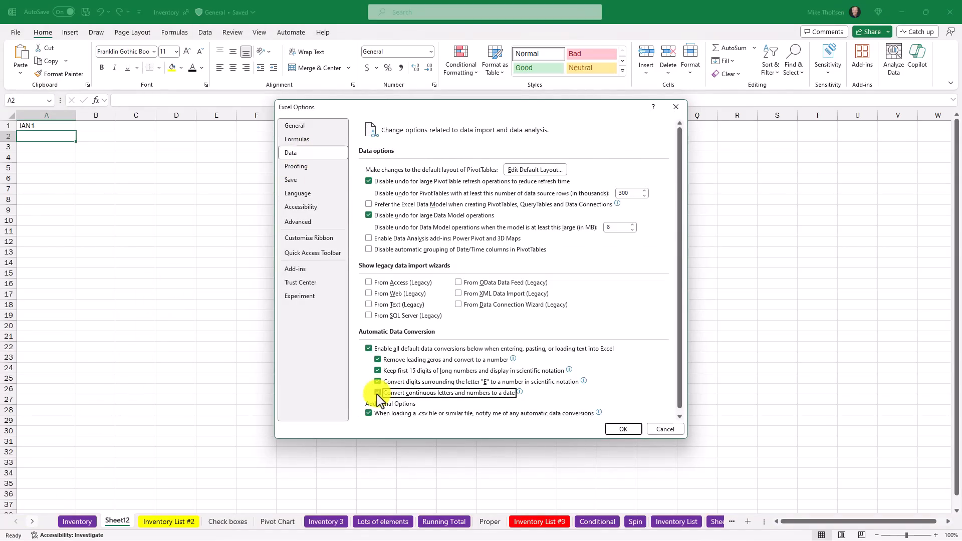
{"action": "left_click", "coordinate": [621, 429]}
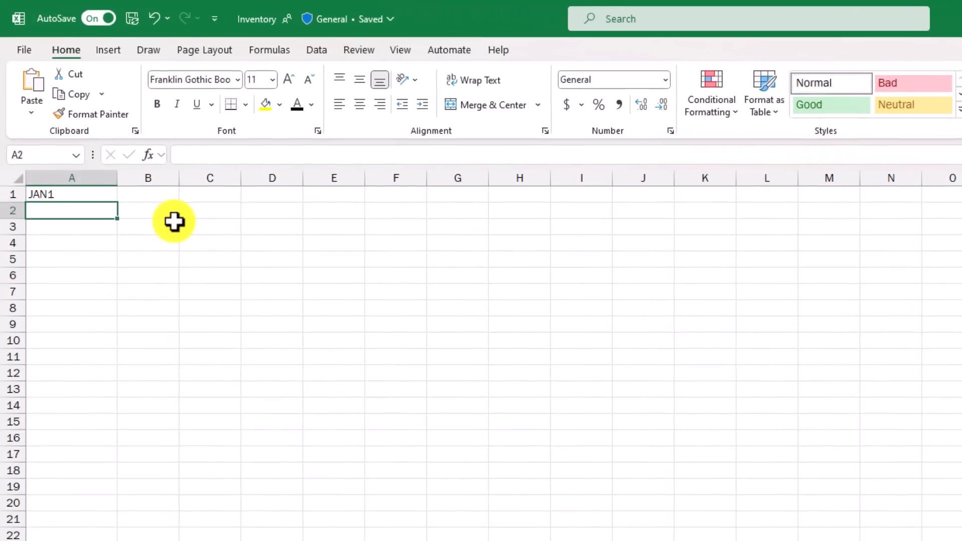
{"action": "type", "text": "NOV5"}
{"action": "key", "text": "Return"}
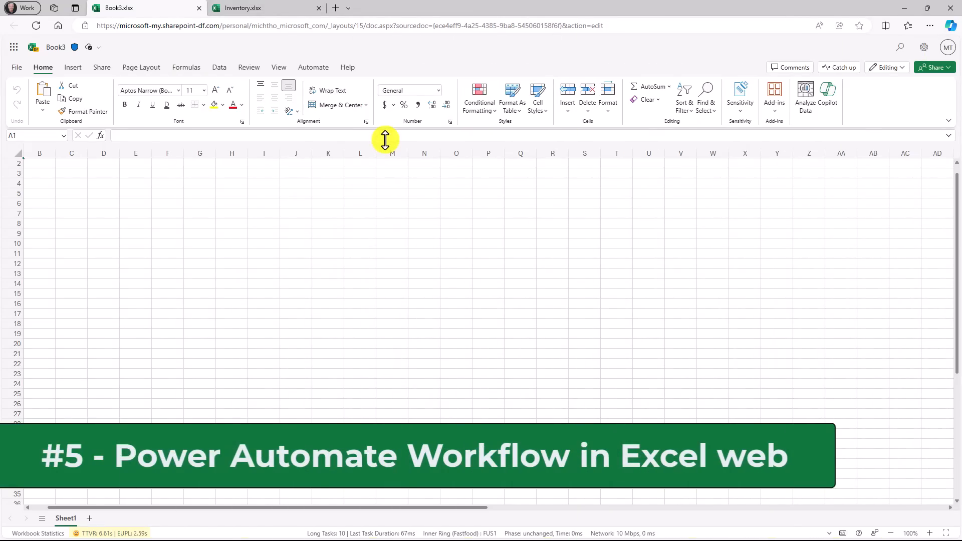
Step: Start a Power Automate flow from the "Monitor incoming emails to an alias in an Excel worksheet" template, named "Monitor mails from" plus the sender's first name
{"action": "left_click", "coordinate": [317, 70]}
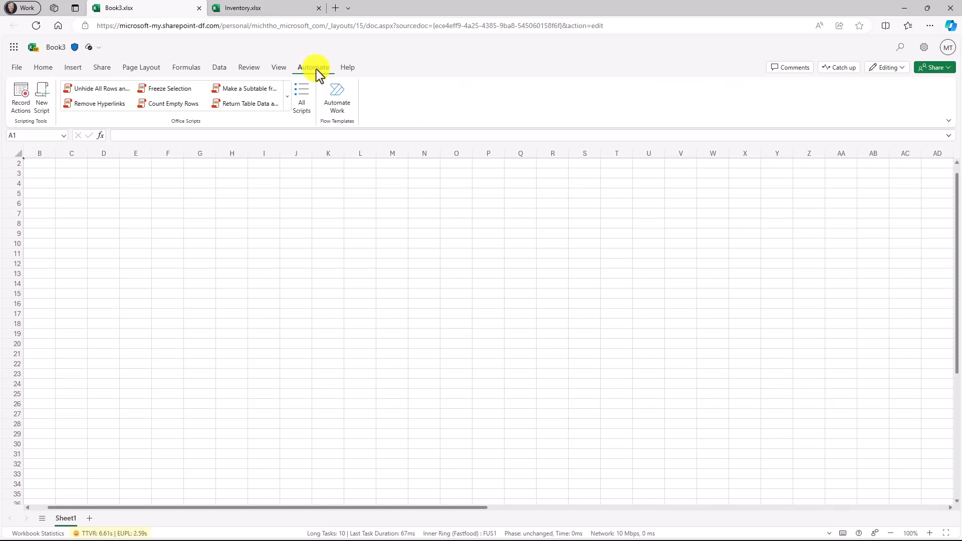
{"action": "left_click", "coordinate": [337, 108]}
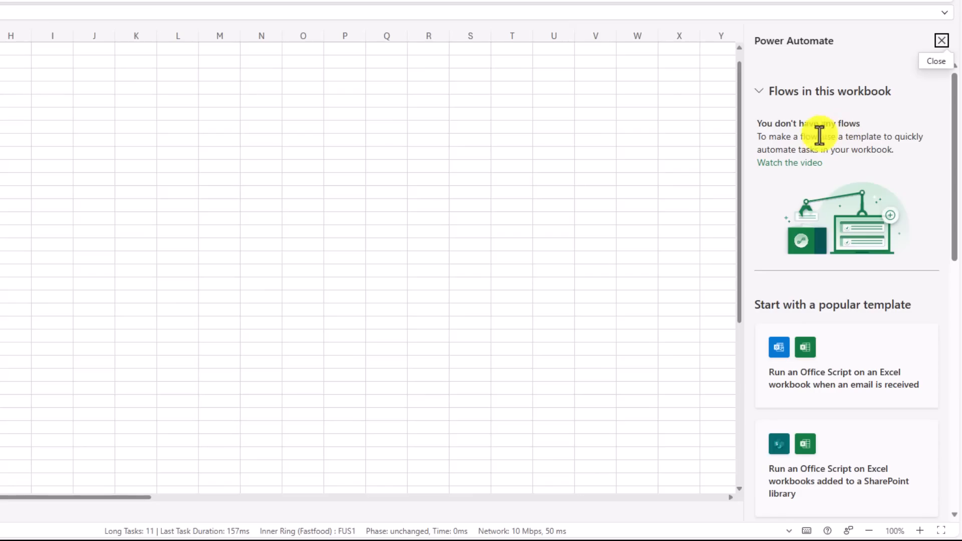
{"action": "scroll", "coordinate": [847, 220], "scroll_direction": "down", "scroll_amount": 3}
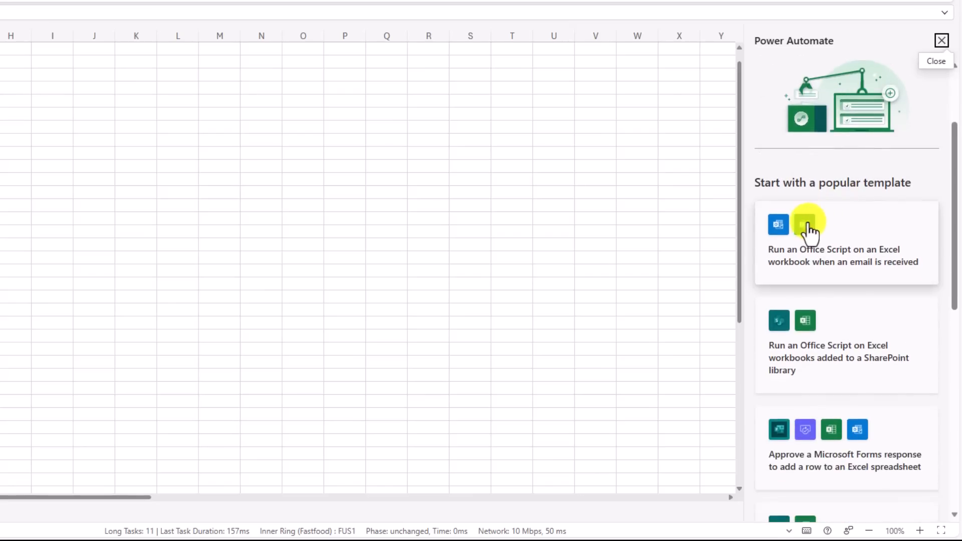
{"action": "scroll", "coordinate": [892, 283], "scroll_direction": "down", "scroll_amount": 3}
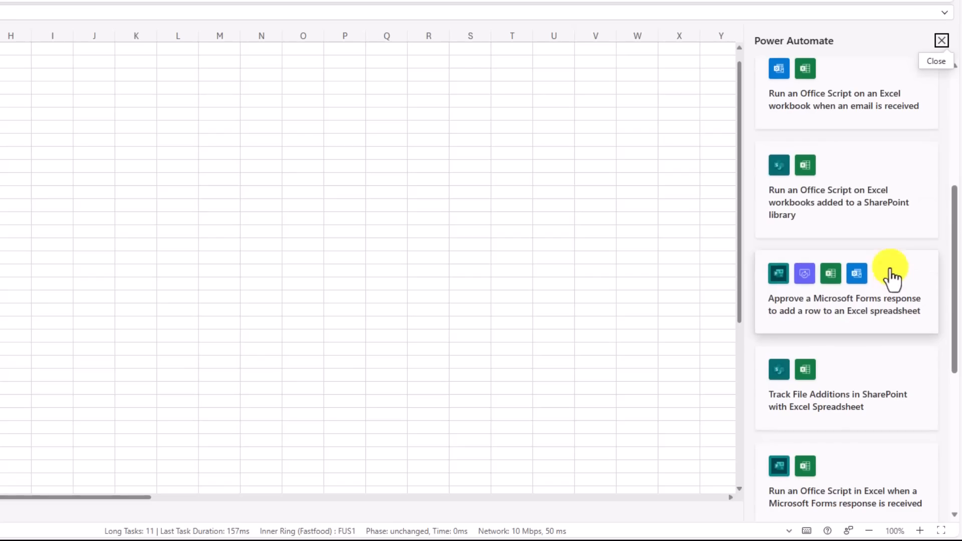
{"action": "scroll", "coordinate": [885, 248], "scroll_direction": "down", "scroll_amount": 4}
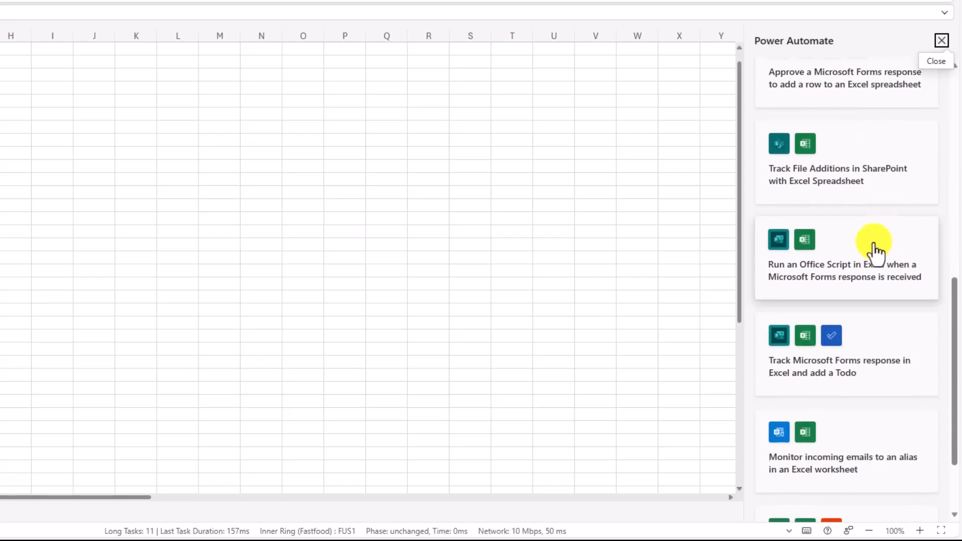
{"action": "scroll", "coordinate": [865, 275], "scroll_direction": "down", "scroll_amount": 2}
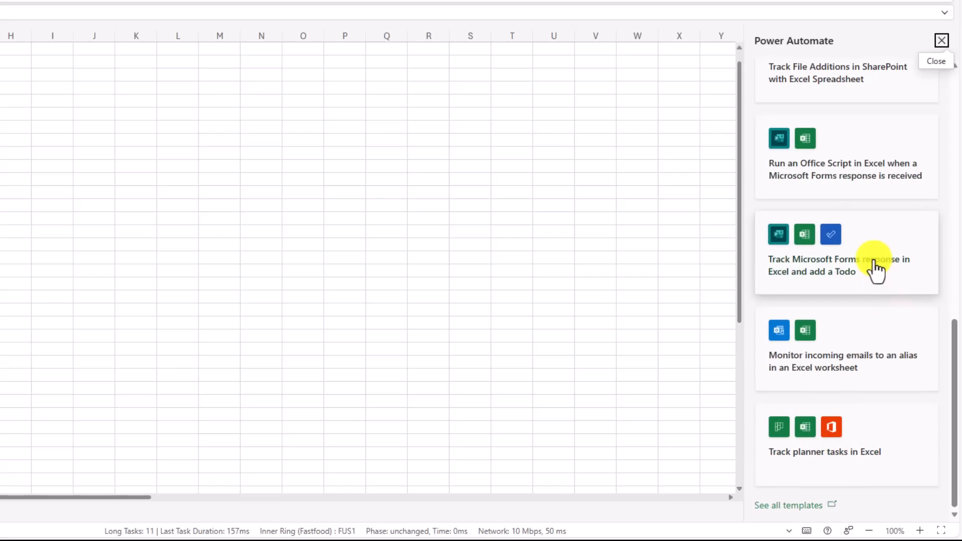
{"action": "left_click", "coordinate": [866, 358]}
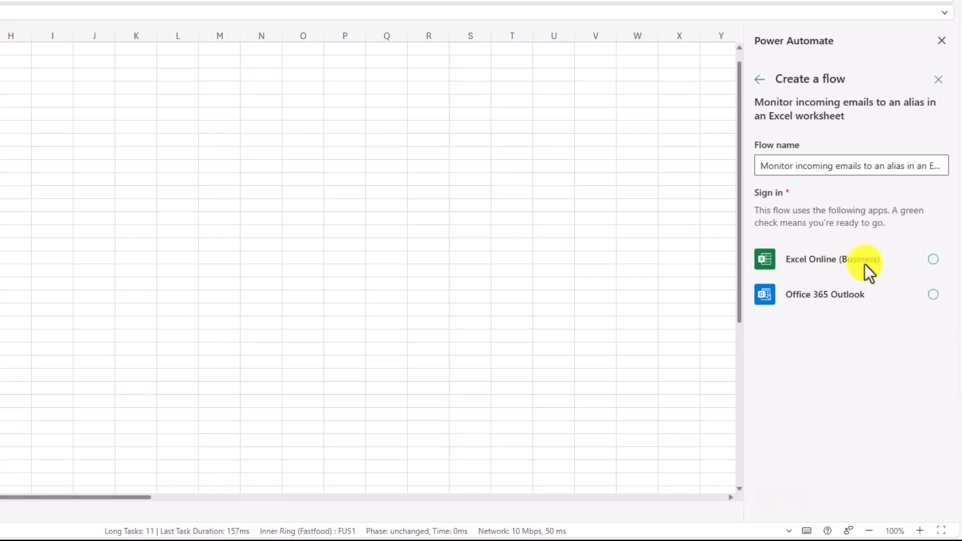
{"action": "left_click", "coordinate": [792, 168]}
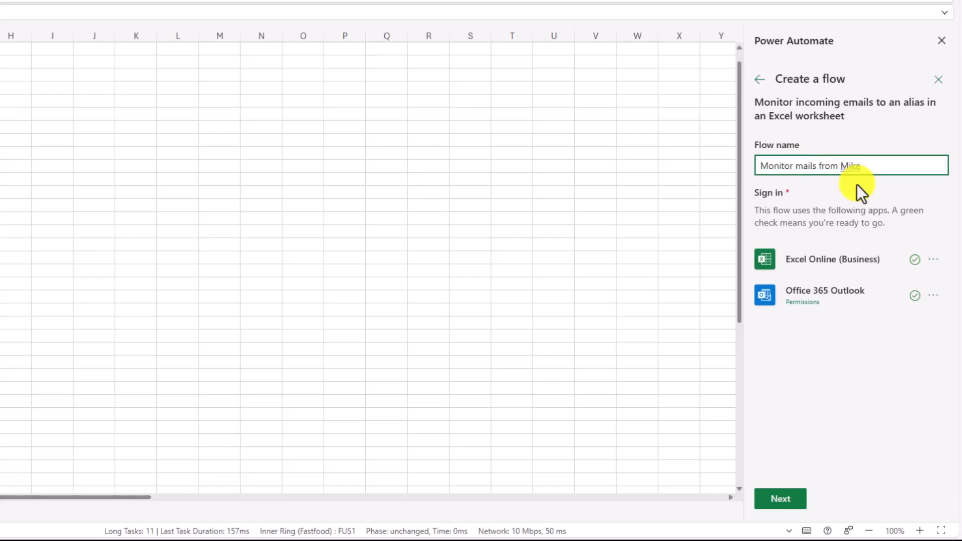
{"action": "left_click", "coordinate": [780, 501]}
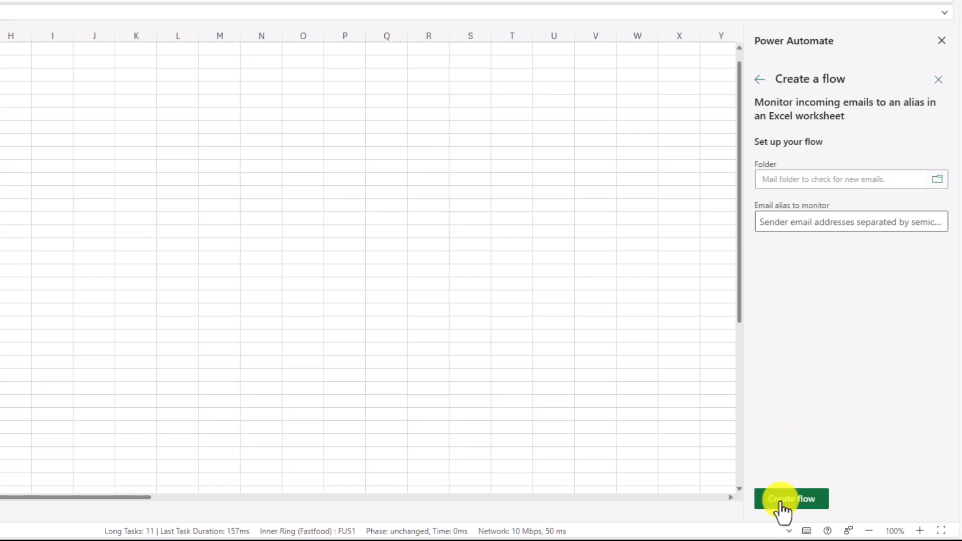
Step: Set the flow's mail folder to Inbox with the sender's alias as the one to monitor, and create the flow
{"action": "left_click", "coordinate": [939, 184]}
{"action": "left_click", "coordinate": [790, 327]}
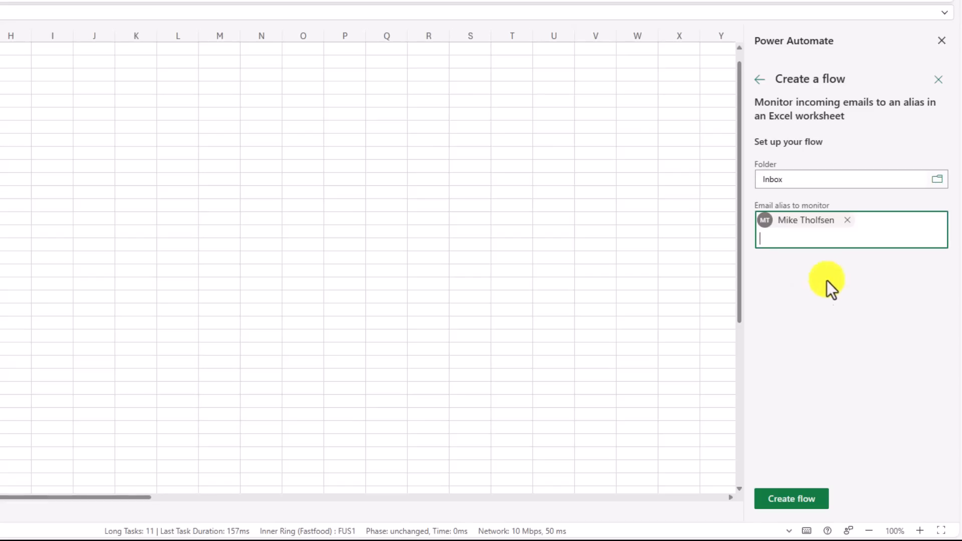
{"action": "left_click", "coordinate": [789, 498]}
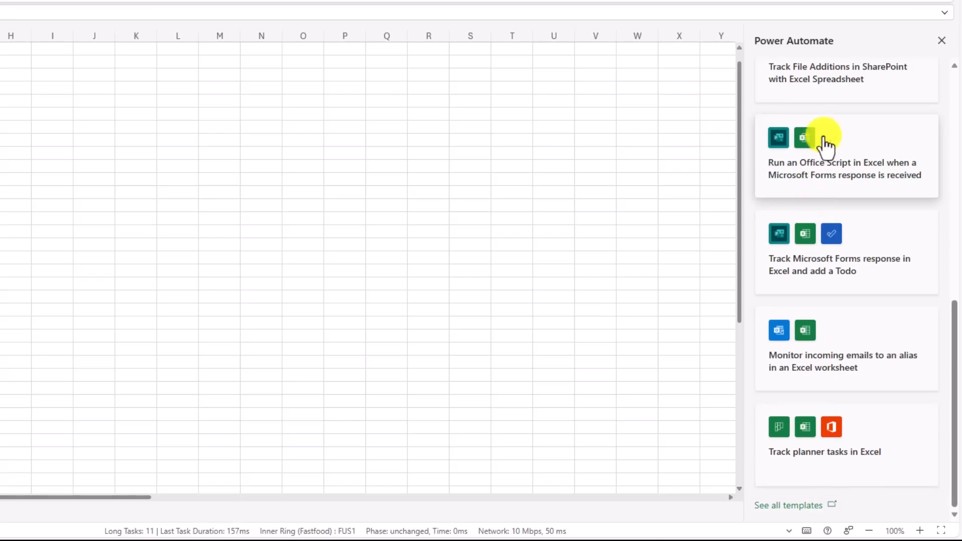
Step: Close the Power Automate pane, then autofit the columns of the AutomateEmailResponses table and review its email entry in row 2
{"action": "left_click", "coordinate": [942, 40]}
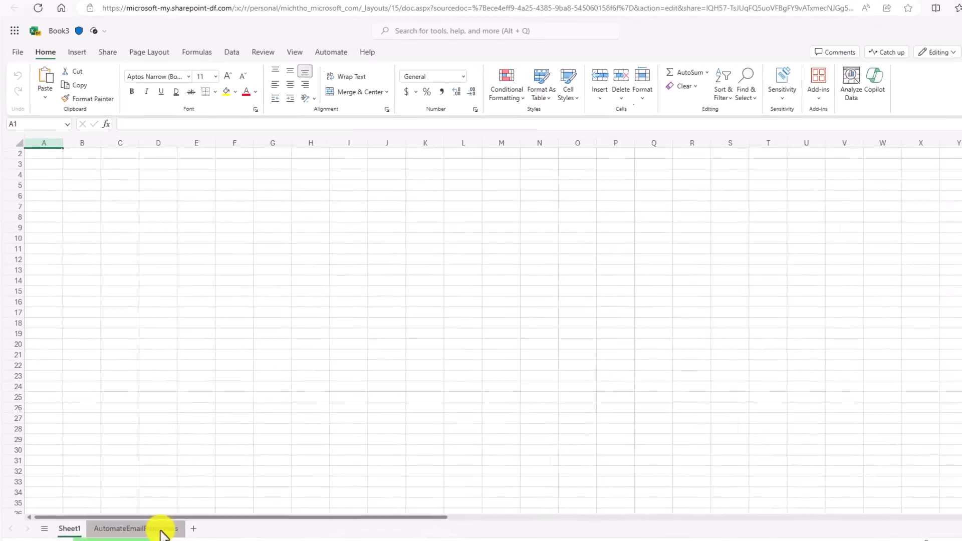
{"action": "left_click", "coordinate": [162, 531]}
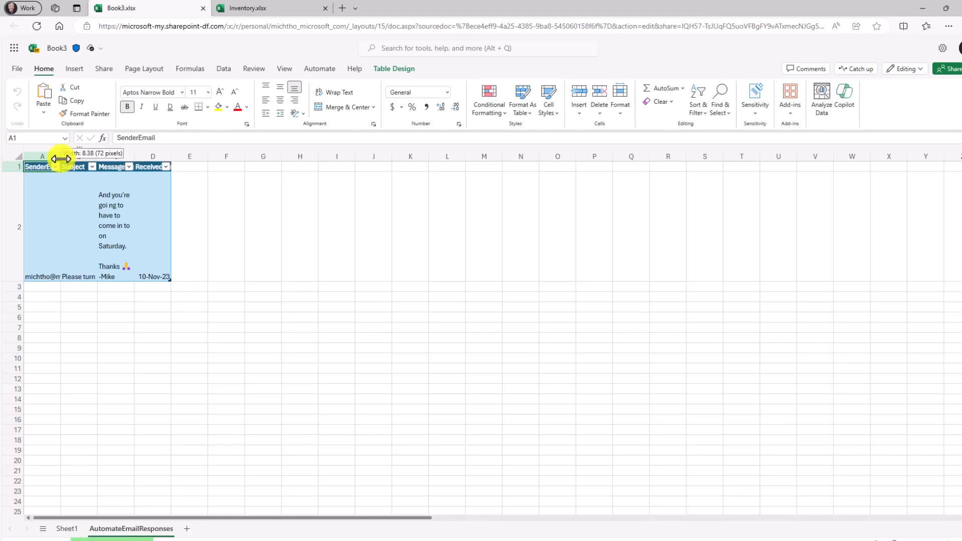
{"action": "double_click", "coordinate": [61, 157]}
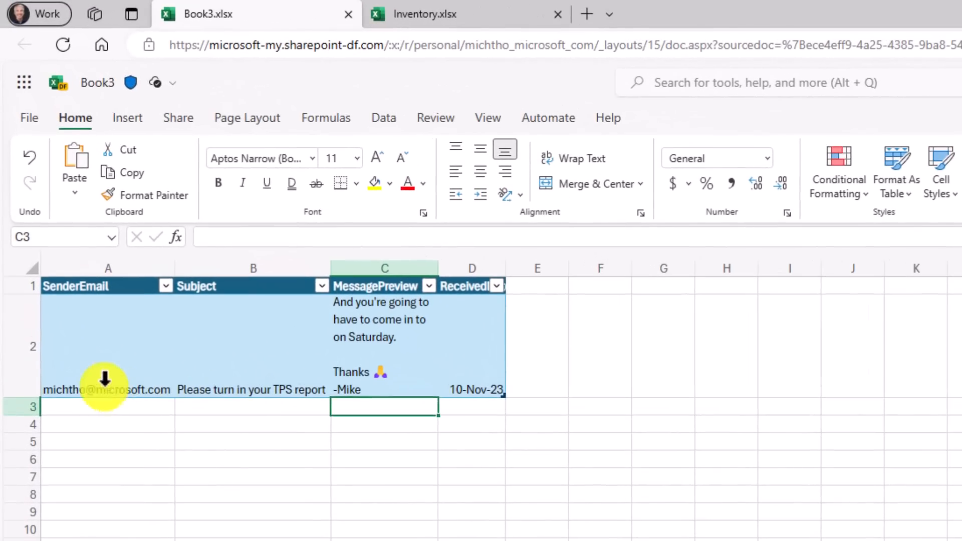
{"action": "left_click", "coordinate": [78, 304]}
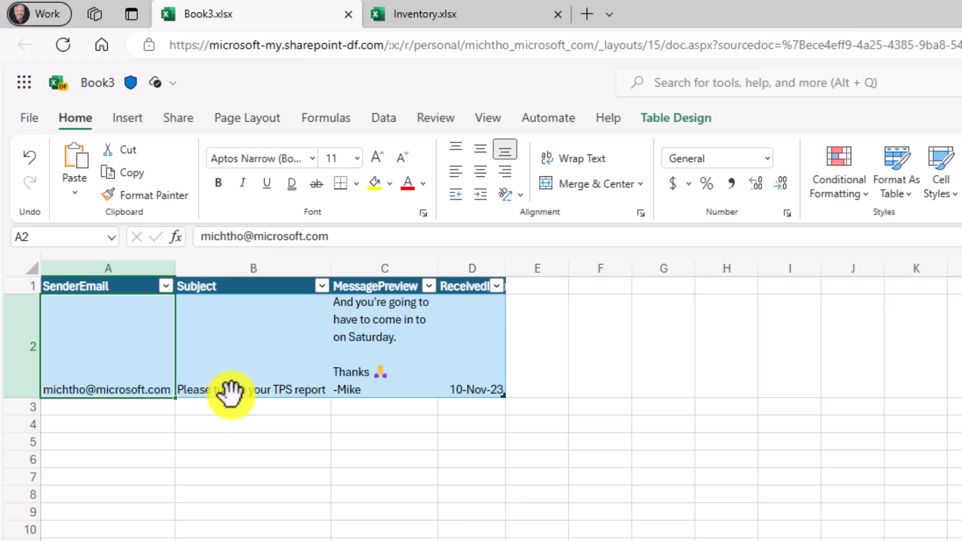
{"action": "left_click", "coordinate": [216, 383]}
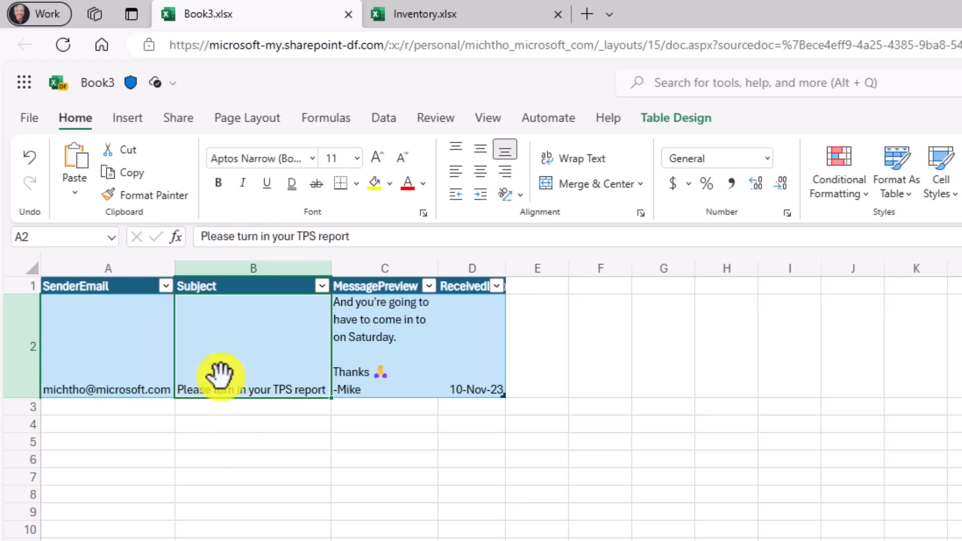
{"action": "left_click", "coordinate": [360, 337]}
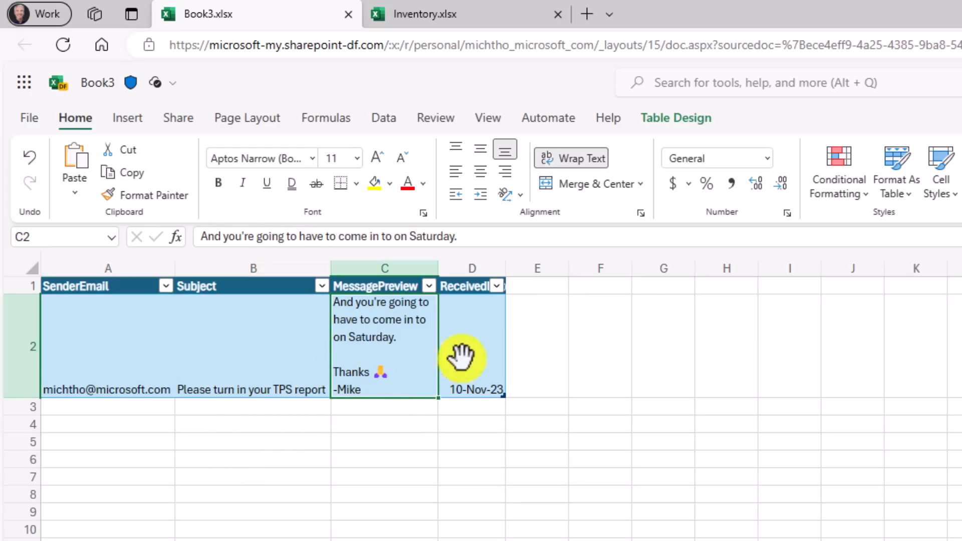
{"action": "left_click", "coordinate": [469, 371]}
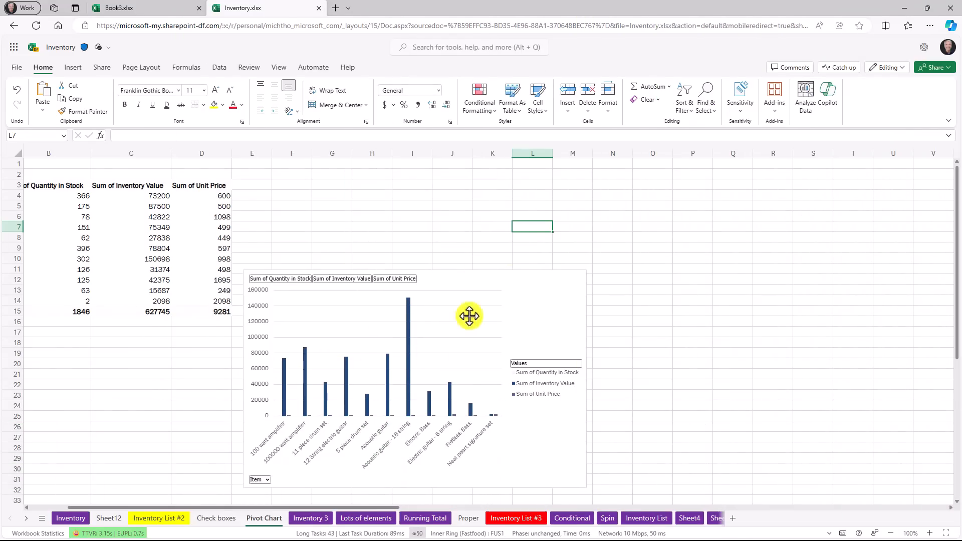
Step: Open the formatting settings of the pivot chart on the Pivot Chart sheet of Inventory.xlsx
{"action": "left_click", "coordinate": [525, 311]}
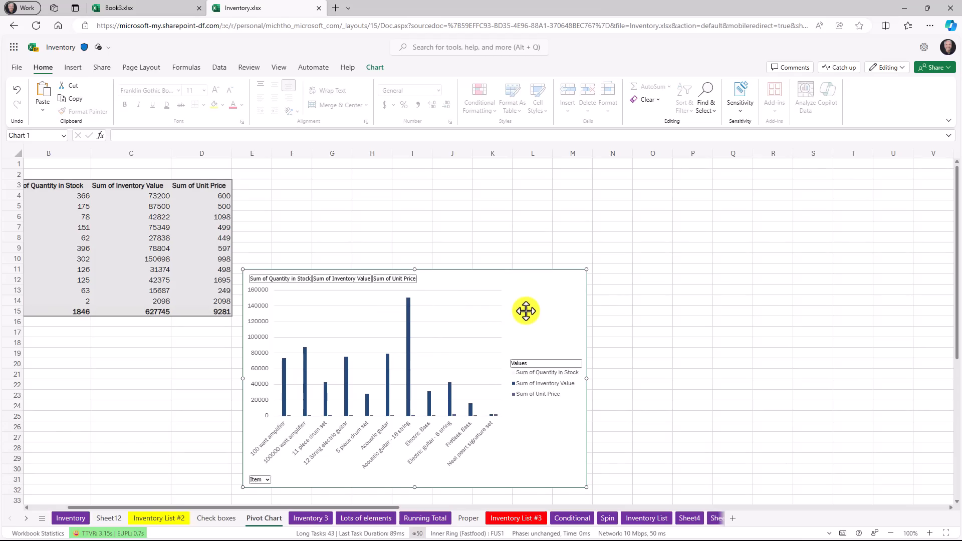
{"action": "right_click", "coordinate": [526, 311]}
{"action": "left_click", "coordinate": [570, 322]}
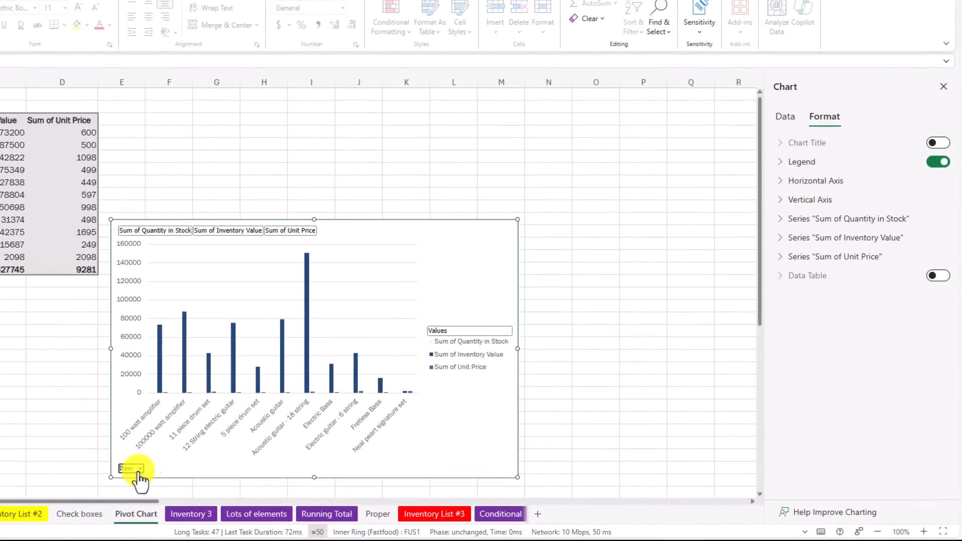
Step: Filter the pivot chart's Item field to exclude 11 piece drum set, 12 String electric guitar, Acoustic guitar - 18 string and Electric Bass
{"action": "left_click", "coordinate": [137, 471]}
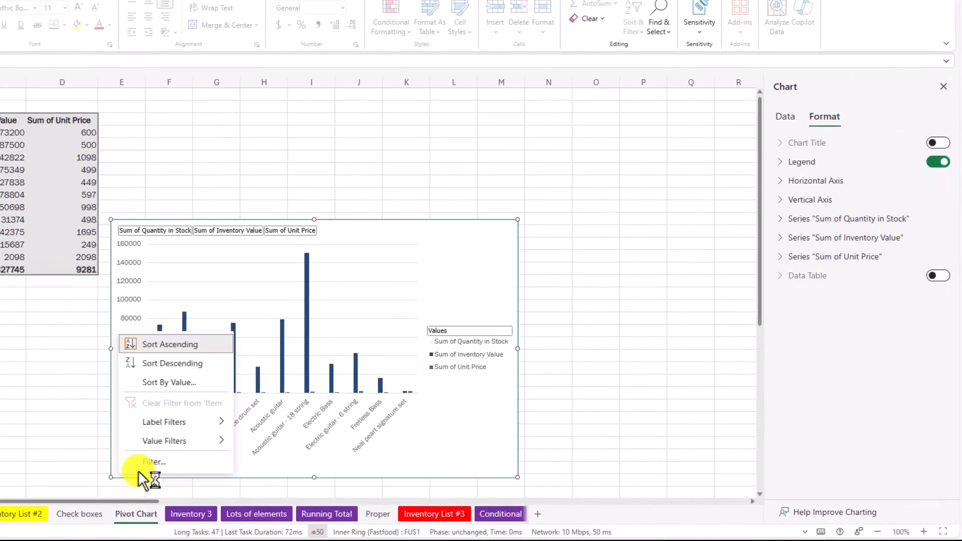
{"action": "left_click", "coordinate": [185, 463]}
{"action": "left_click", "coordinate": [307, 201]}
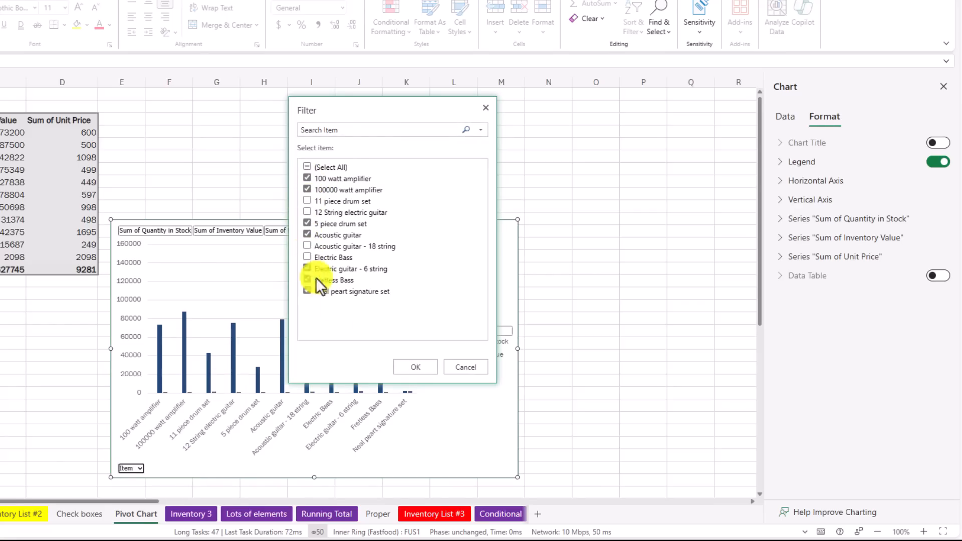
{"action": "left_click", "coordinate": [418, 366]}
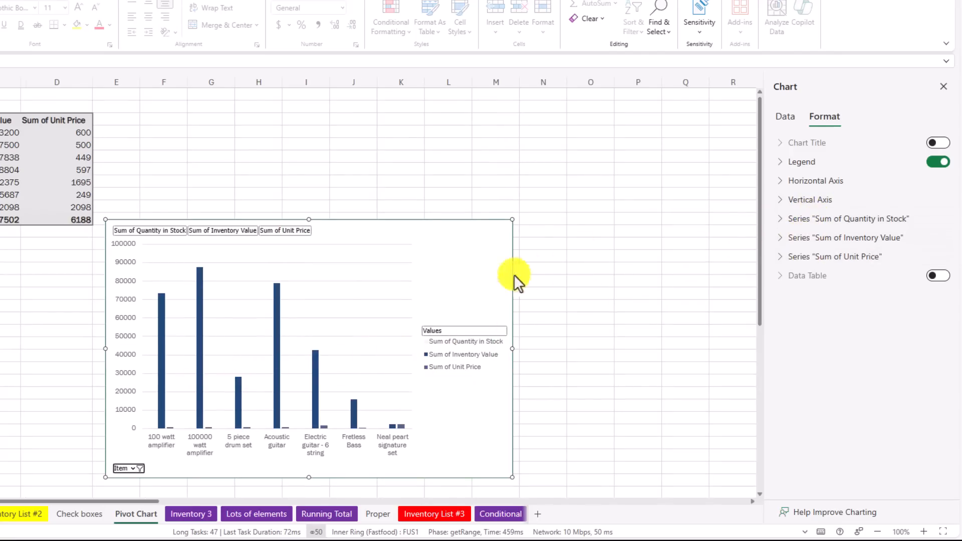
Step: Give the chart's "Sum of Inventory Value" series a red fill and a blue outline
{"action": "left_click", "coordinate": [275, 338]}
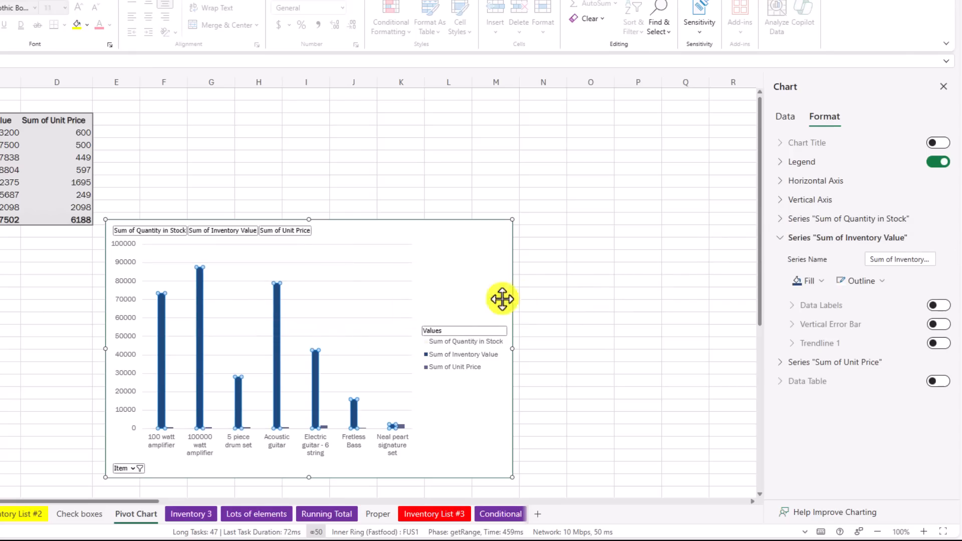
{"action": "left_click", "coordinate": [821, 281]}
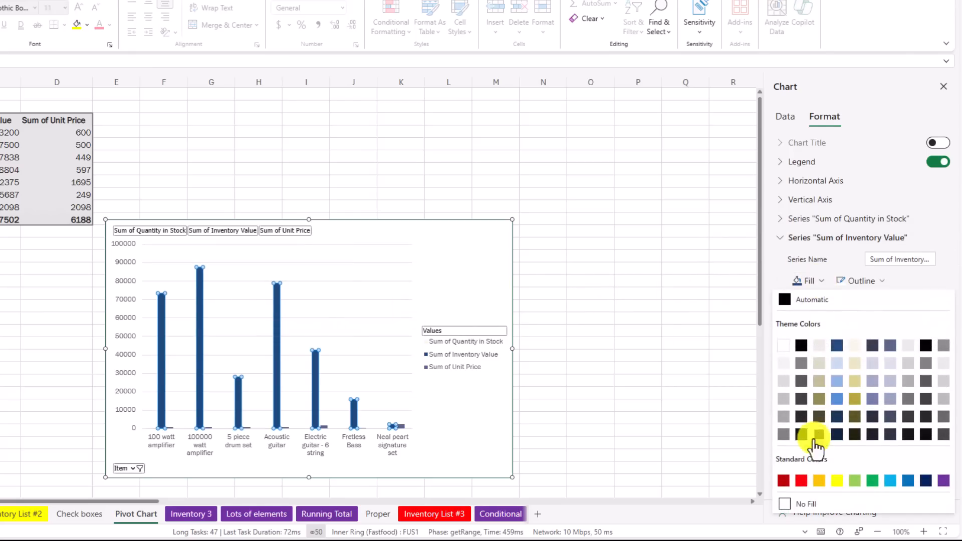
{"action": "left_click", "coordinate": [801, 481]}
{"action": "left_click", "coordinate": [880, 293]}
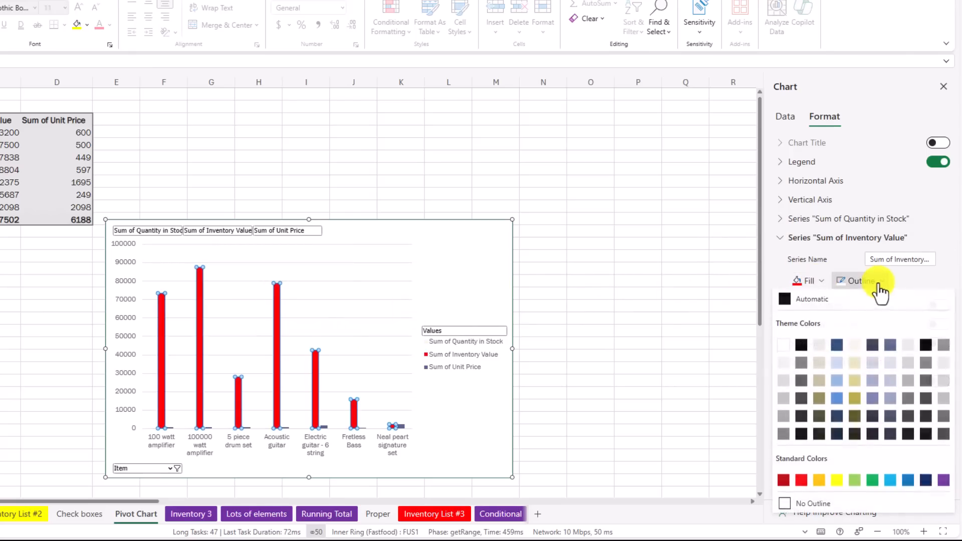
{"action": "left_click", "coordinate": [838, 406]}
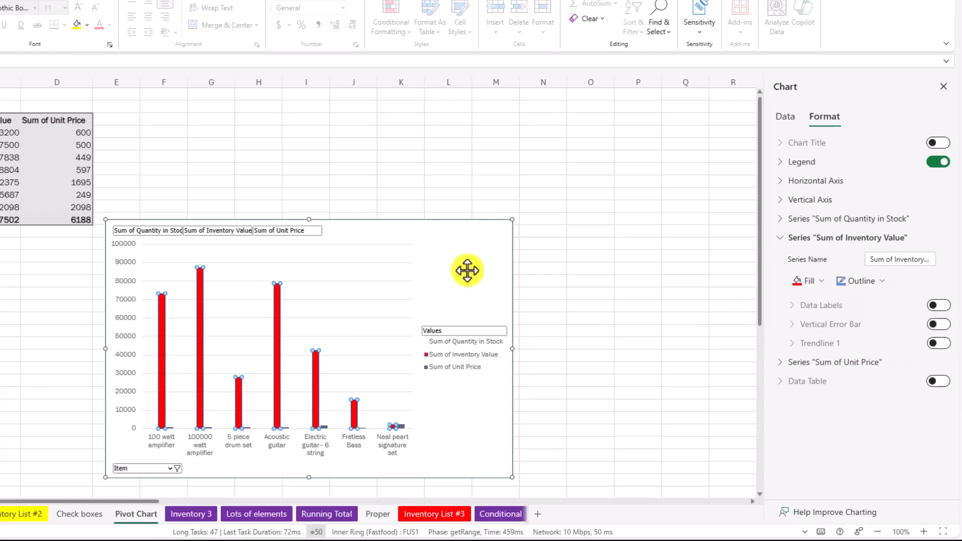
{"action": "left_click", "coordinate": [571, 241]}
{"action": "left_click", "coordinate": [379, 290]}
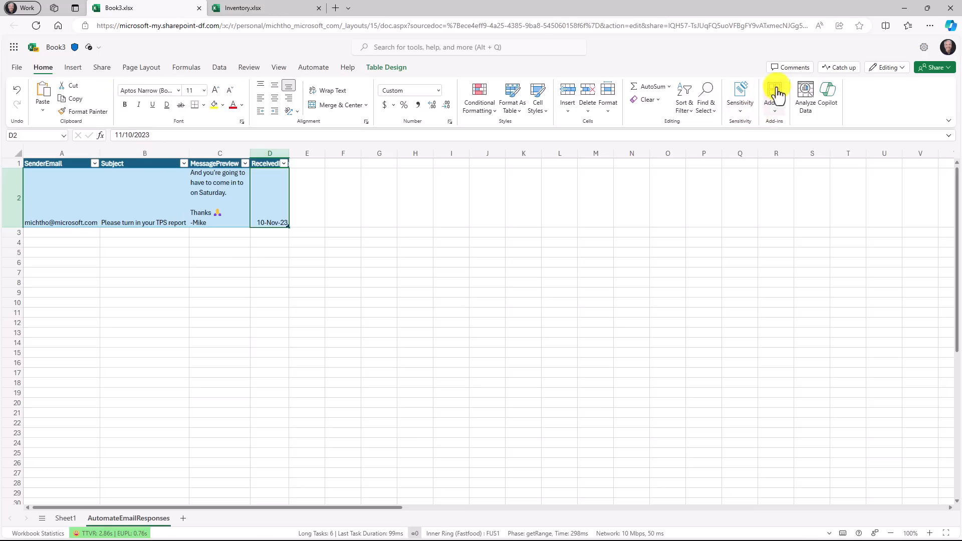
Step: Examine the full list of own add-ins in Book3 and the options for managing them, and close the dialog
{"action": "left_click", "coordinate": [774, 114]}
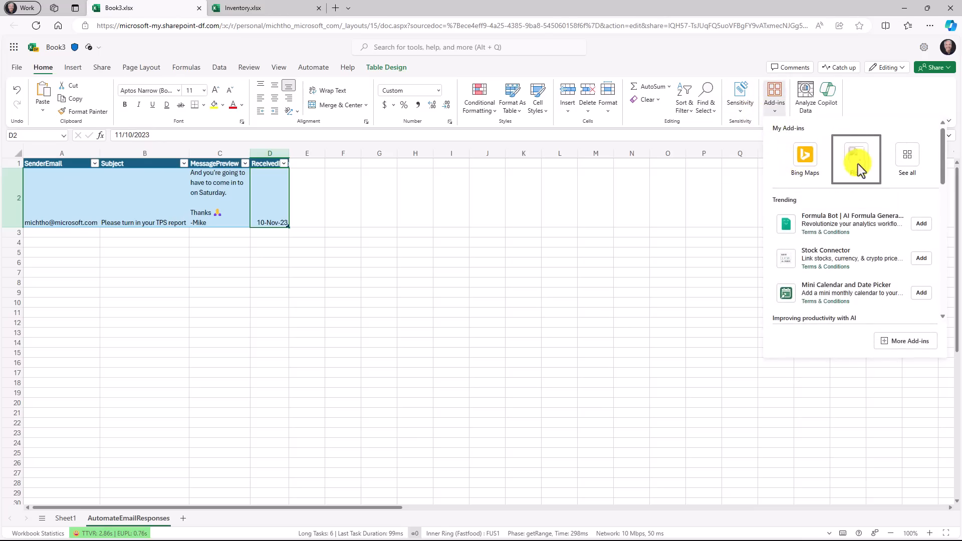
{"action": "left_click", "coordinate": [915, 161]}
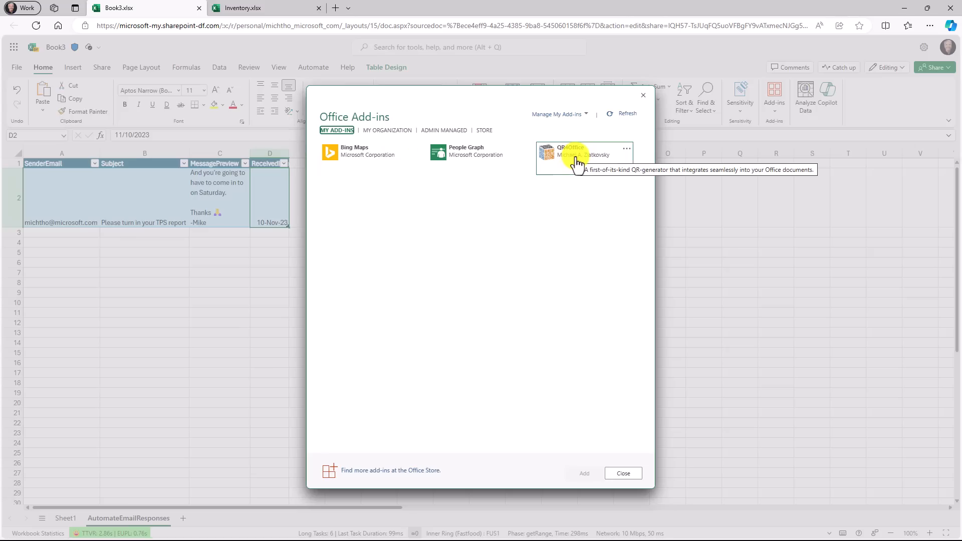
{"action": "left_click", "coordinate": [583, 118]}
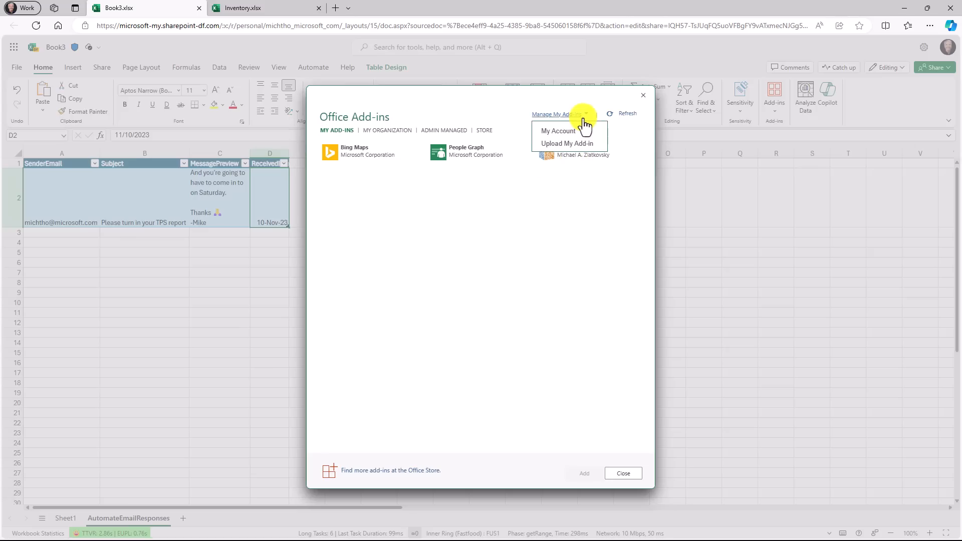
{"action": "left_click", "coordinate": [644, 95]}
Step: Browse the Office Add-ins store and the My Add-ins, My Organization and Admin Managed collections, and close the dialog
{"action": "left_click", "coordinate": [774, 108]}
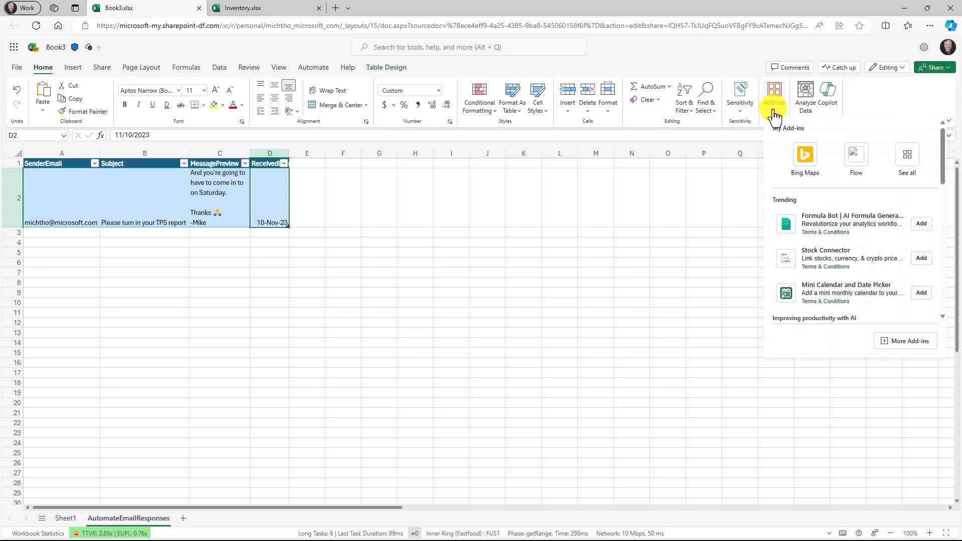
{"action": "left_click", "coordinate": [913, 342]}
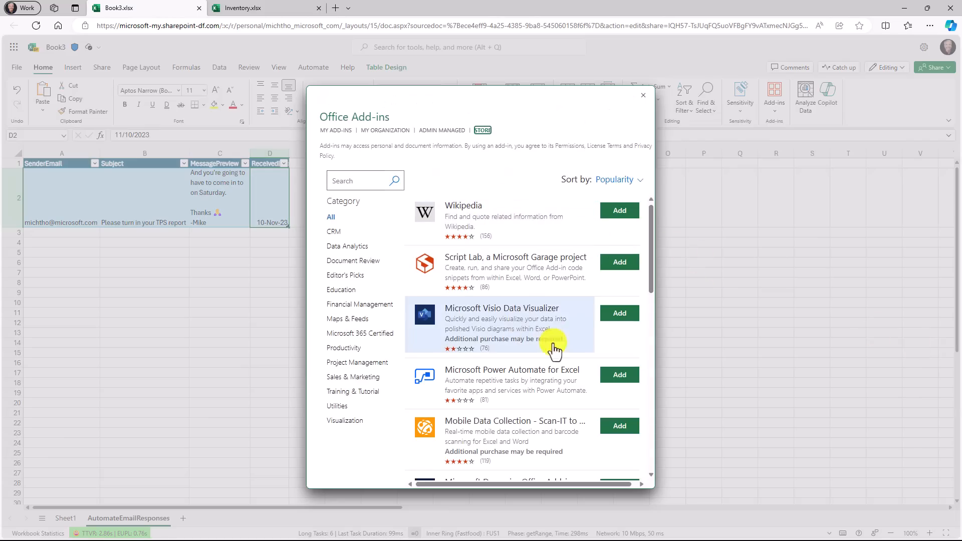
{"action": "mouse_move", "coordinate": [652, 248]}
{"action": "left_mouse_down"}
{"action": "mouse_move", "coordinate": [657, 356]}
{"action": "mouse_move", "coordinate": [669, 242]}
{"action": "left_mouse_up"}
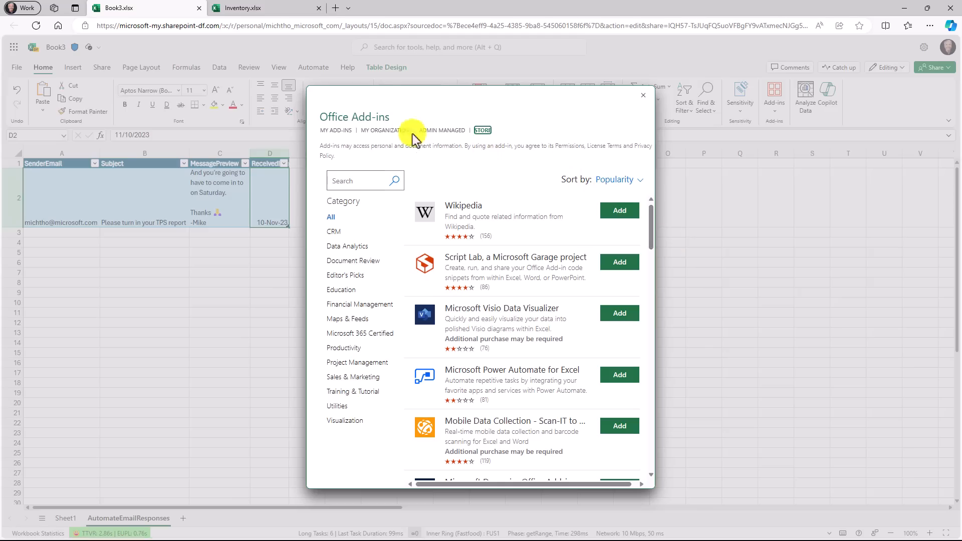
{"action": "left_click", "coordinate": [338, 130]}
{"action": "left_click", "coordinate": [383, 131]}
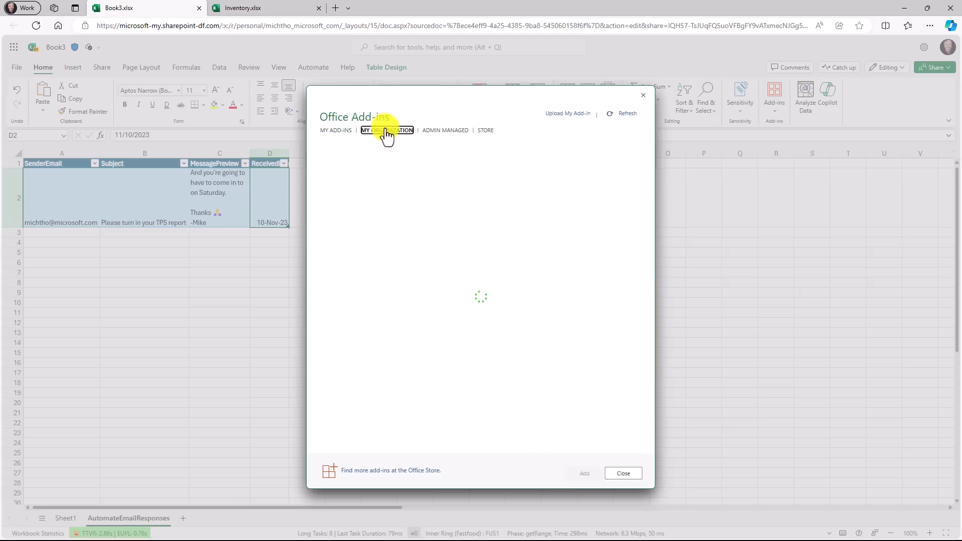
{"action": "left_click", "coordinate": [446, 131]}
{"action": "left_click", "coordinate": [485, 131]}
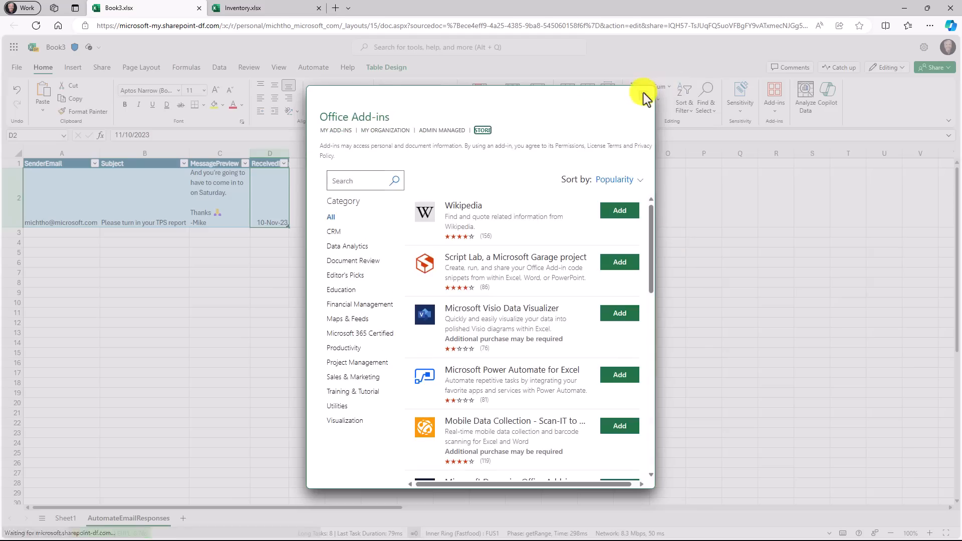
{"action": "left_click", "coordinate": [645, 98]}
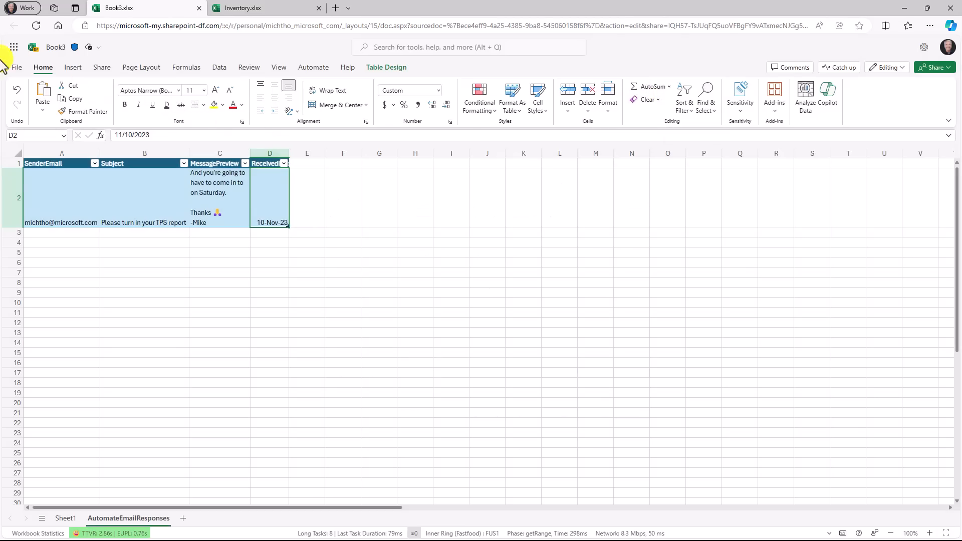
Step: Examine the Get Add-ins page of the file backstage, including its Manage my Add-ins and More Add-ins dialogs
{"action": "left_click", "coordinate": [20, 67]}
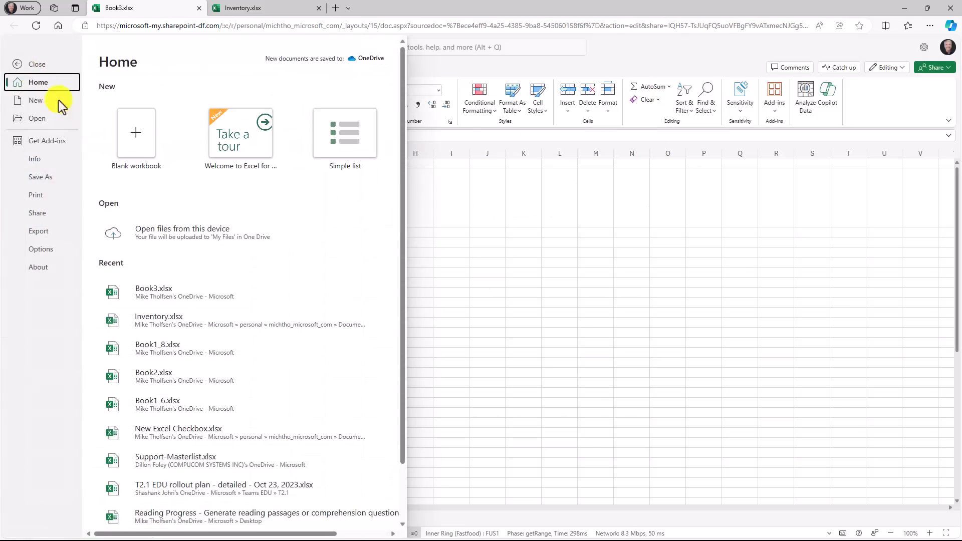
{"action": "left_click", "coordinate": [48, 144]}
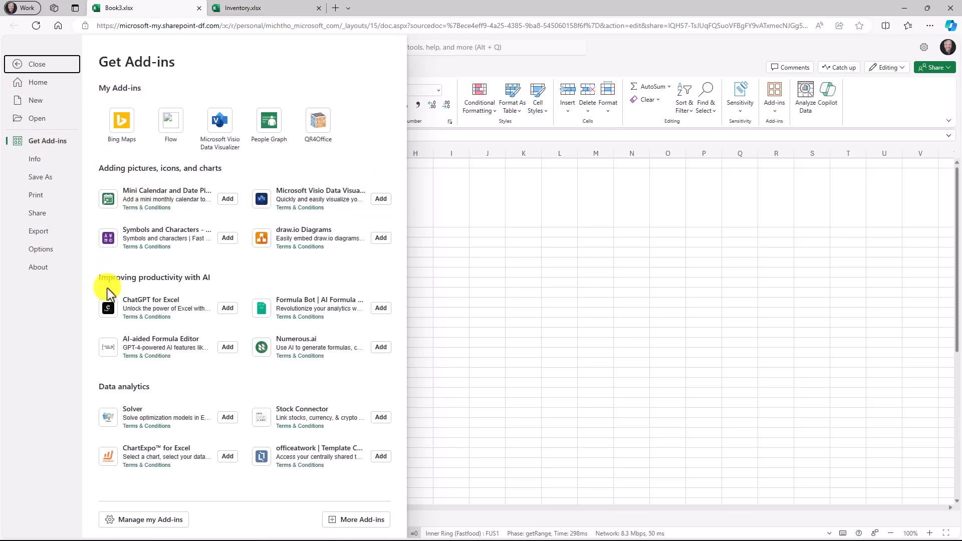
{"action": "left_click", "coordinate": [152, 520]}
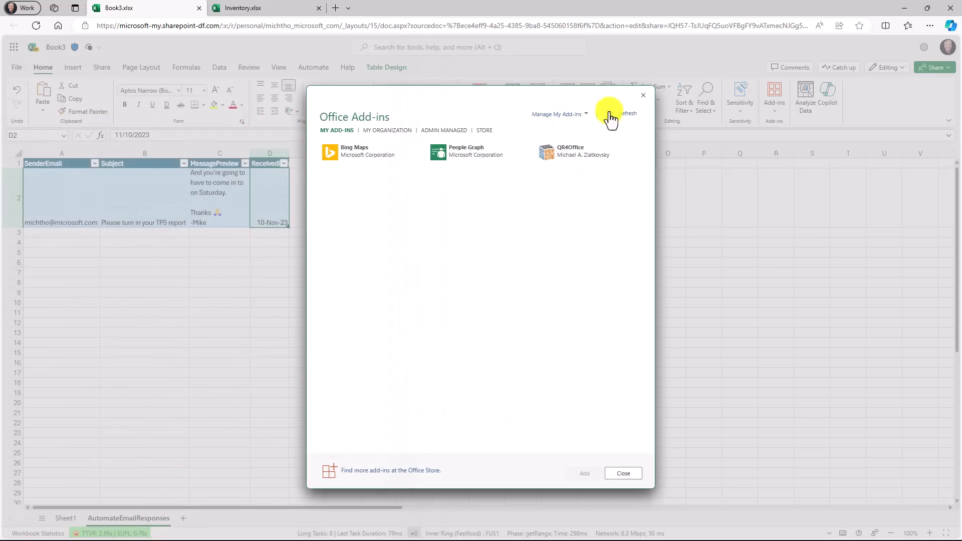
{"action": "left_click", "coordinate": [644, 96]}
{"action": "left_click", "coordinate": [17, 67]}
{"action": "left_click", "coordinate": [48, 140]}
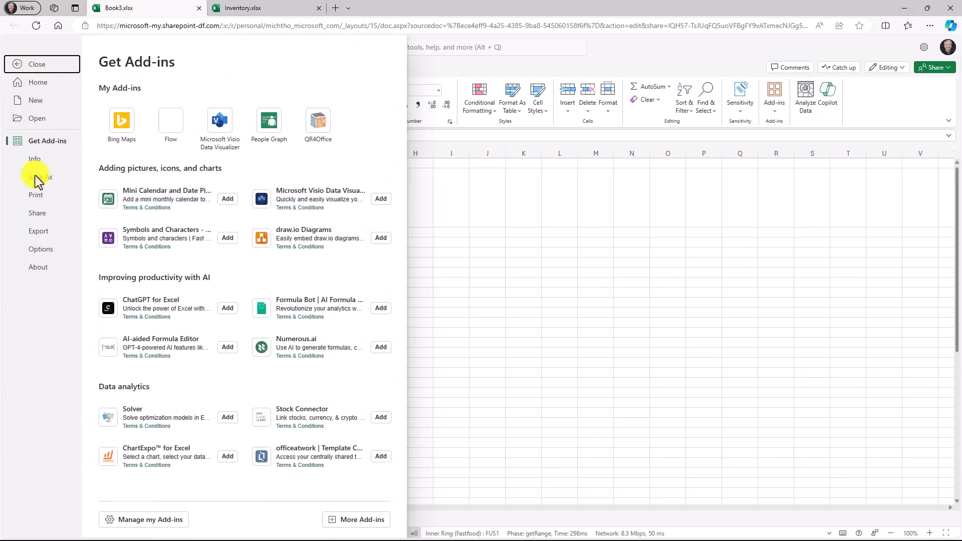
{"action": "left_click", "coordinate": [370, 521]}
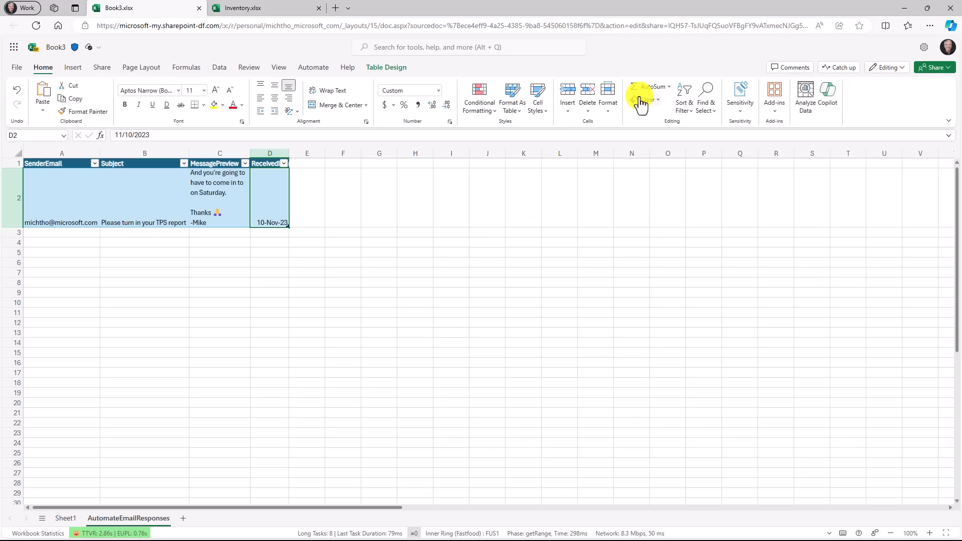
{"action": "left_click", "coordinate": [644, 96]}
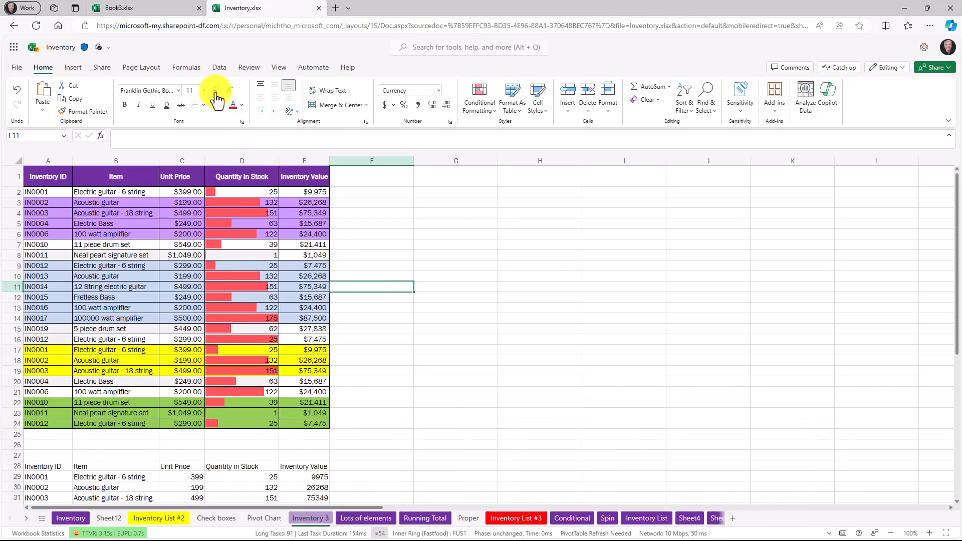
Step: Set up a SUM function for cell F11 with E9 and E15 as its arguments, and leave it without inserting the function
{"action": "left_click", "coordinate": [193, 70]}
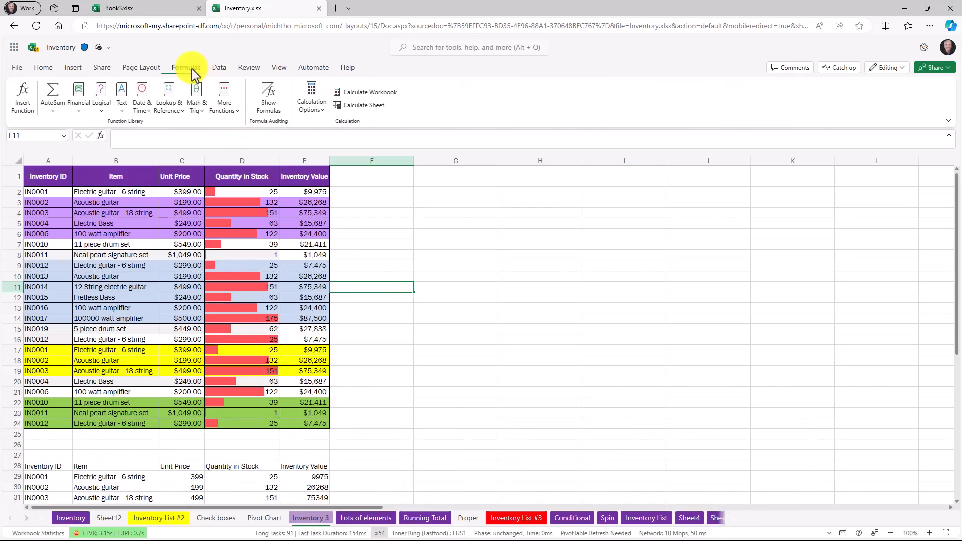
{"action": "left_click", "coordinate": [22, 97]}
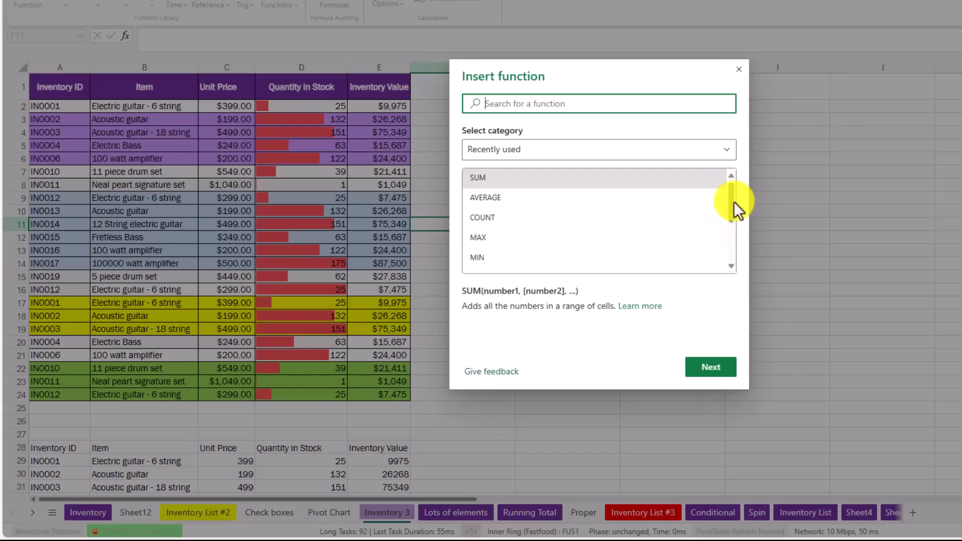
{"action": "left_click_drag", "start_coordinate": [603, 261], "coordinate": [601, 277]}
{"action": "left_click_drag", "start_coordinate": [731, 221], "coordinate": [732, 195]}
{"action": "left_click", "coordinate": [477, 180]}
{"action": "double_click", "coordinate": [477, 179]}
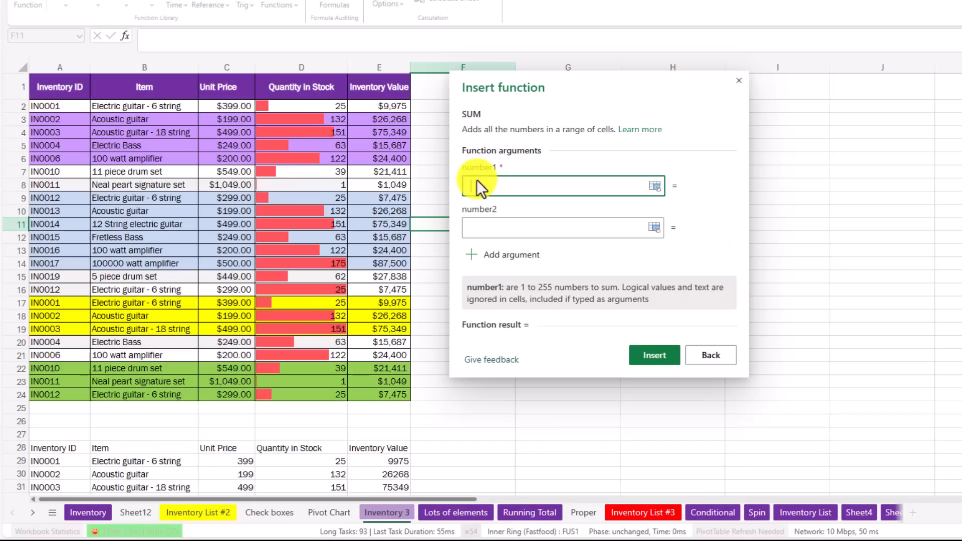
{"action": "left_click", "coordinate": [390, 198]}
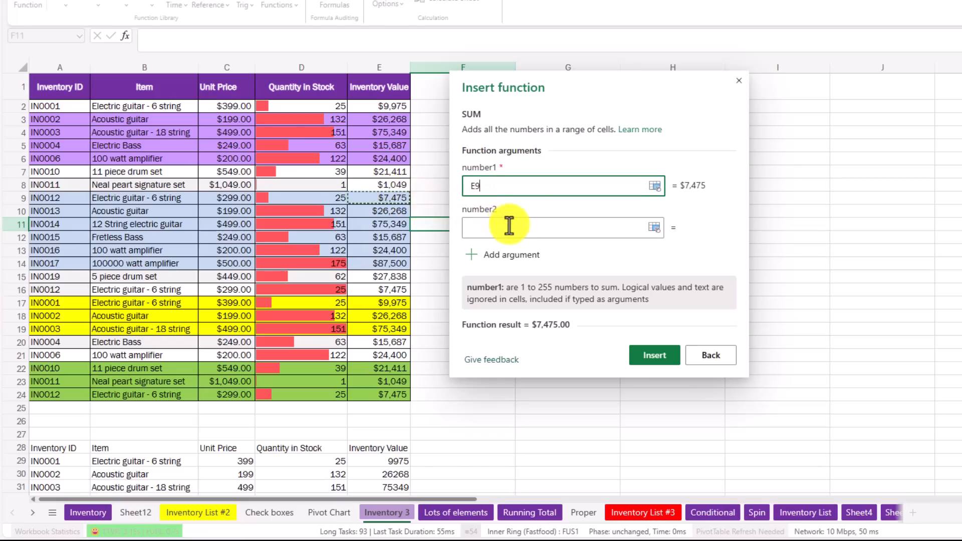
{"action": "left_click", "coordinate": [469, 221]}
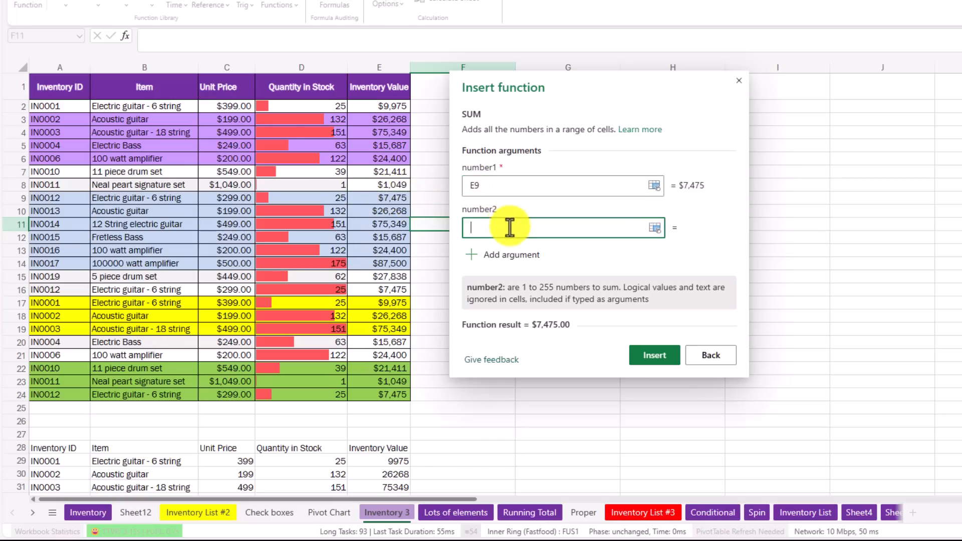
{"action": "left_click", "coordinate": [386, 277]}
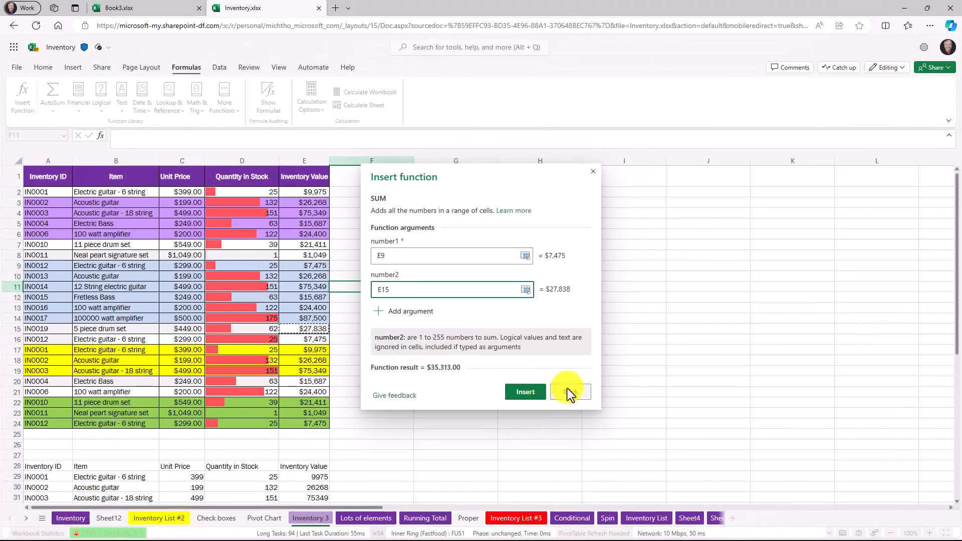
{"action": "left_click", "coordinate": [373, 234]}
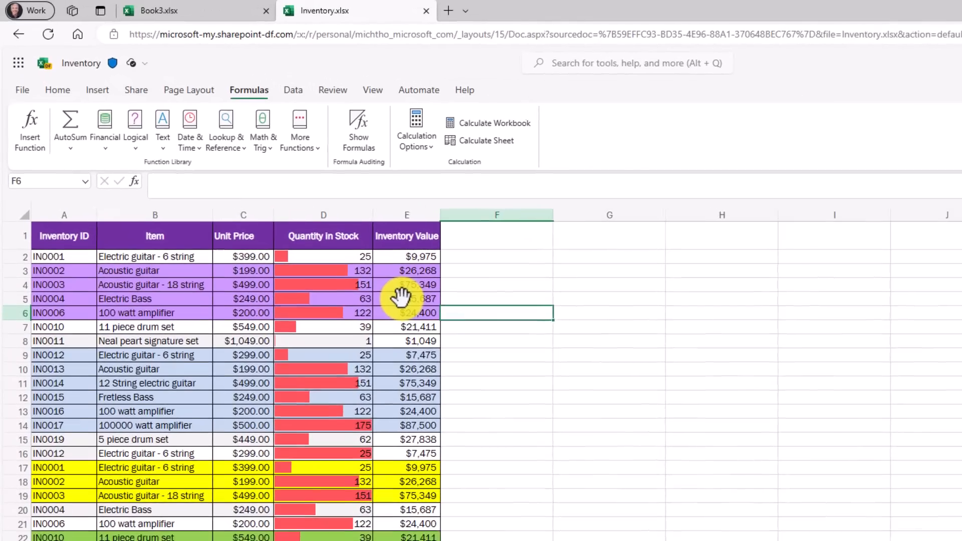
Step: Examine the formula in cell E5 of the Inventory Value column, including the value previews of its parts
{"action": "left_click", "coordinate": [401, 298]}
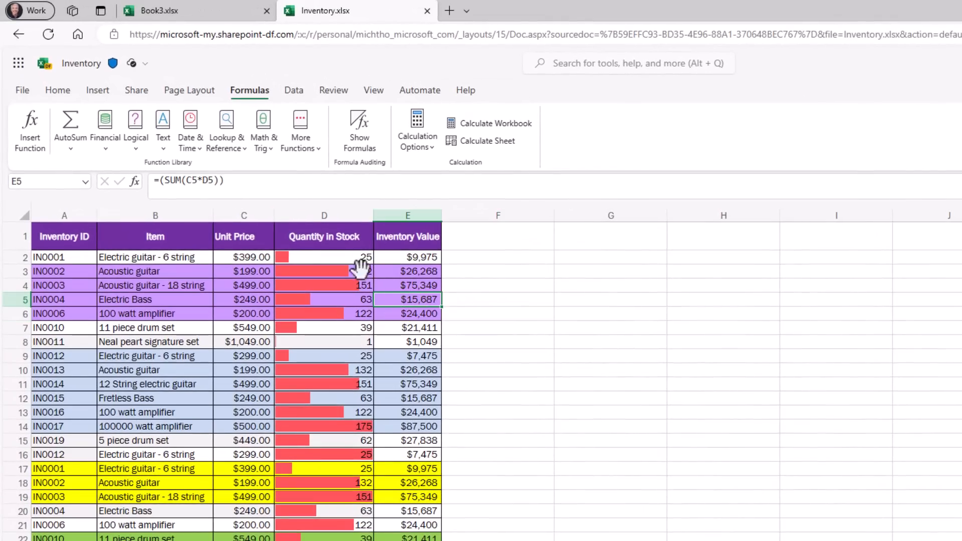
{"action": "left_click", "coordinate": [181, 182]}
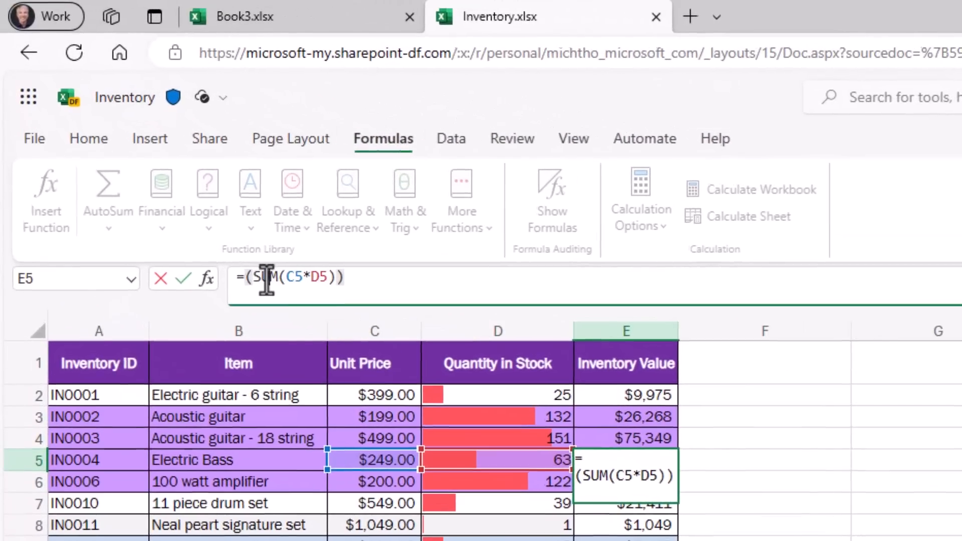
{"action": "left_click", "coordinate": [269, 278]}
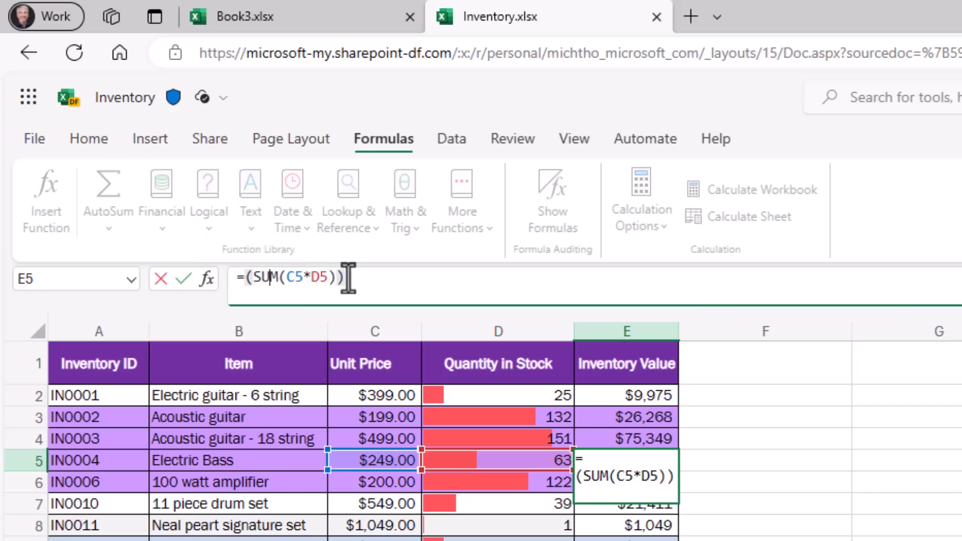
{"action": "mouse_move", "coordinate": [326, 278]}
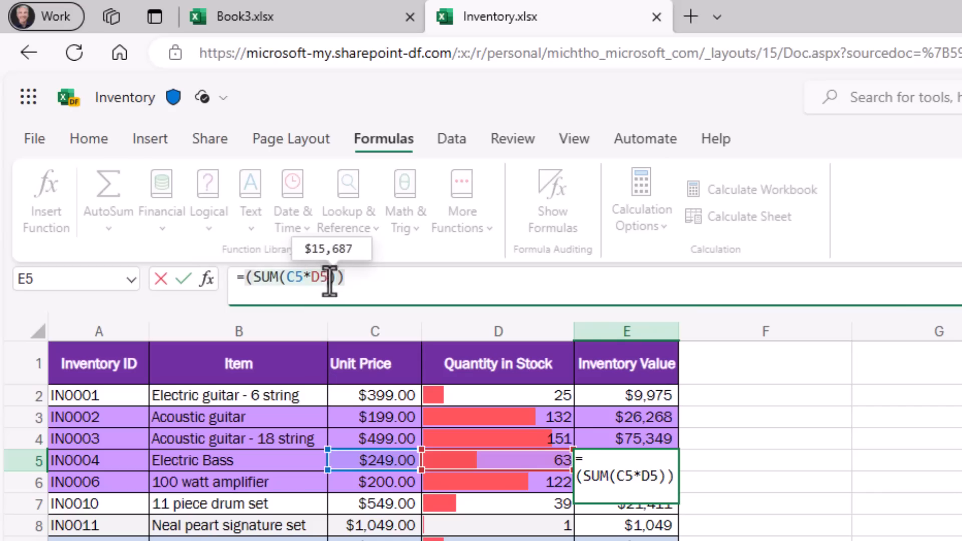
{"action": "left_click", "coordinate": [330, 281]}
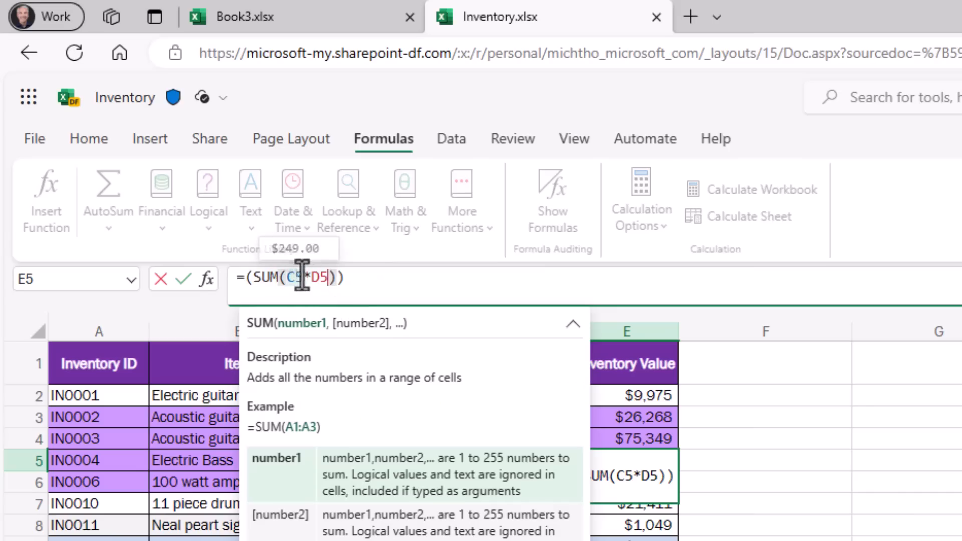
{"action": "mouse_move", "coordinate": [311, 277]}
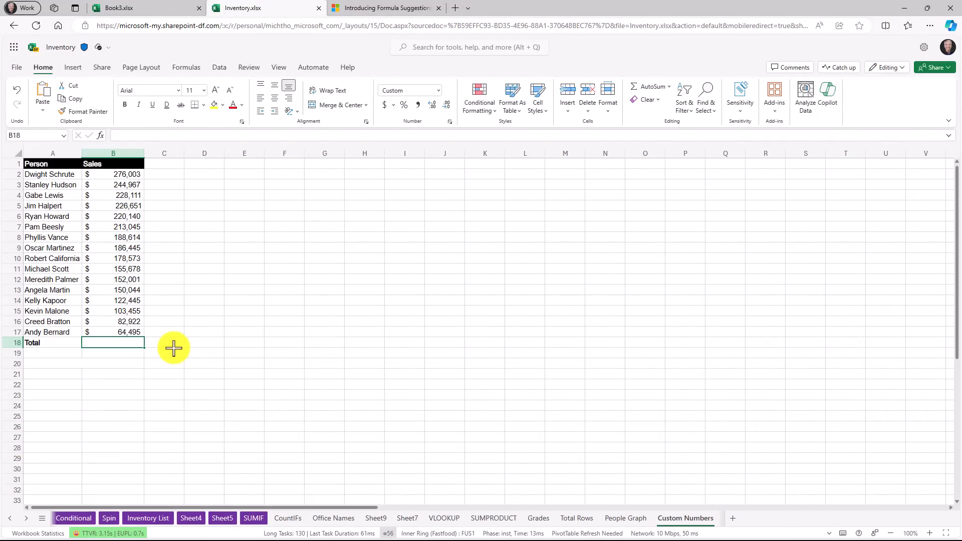
Step: Total the sales figures in cell B18 by starting a formula and accepting the suggested SUM(B2:B17)
{"action": "left_click_drag", "start_coordinate": [60, 176], "coordinate": [57, 311]}
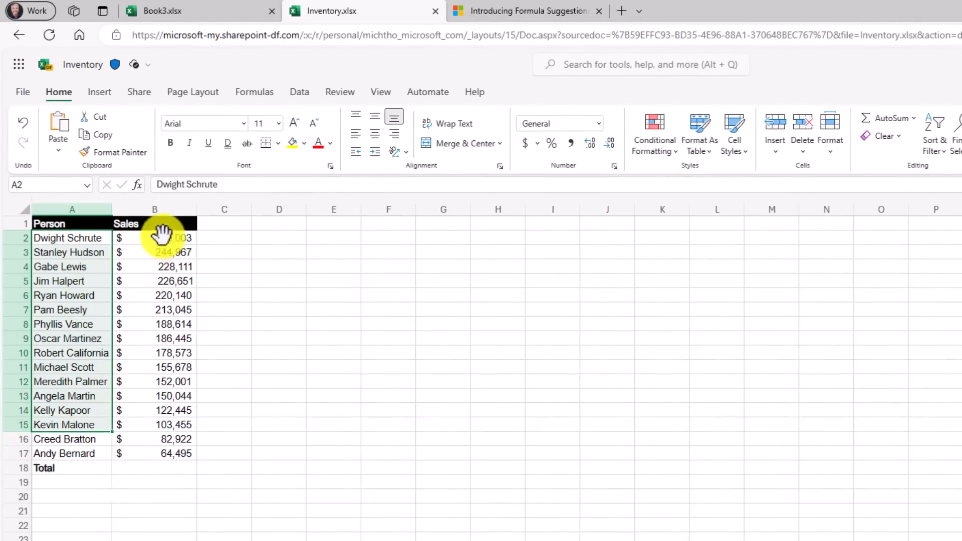
{"action": "left_click_drag", "start_coordinate": [161, 233], "coordinate": [125, 421]}
{"action": "left_click", "coordinate": [71, 466]}
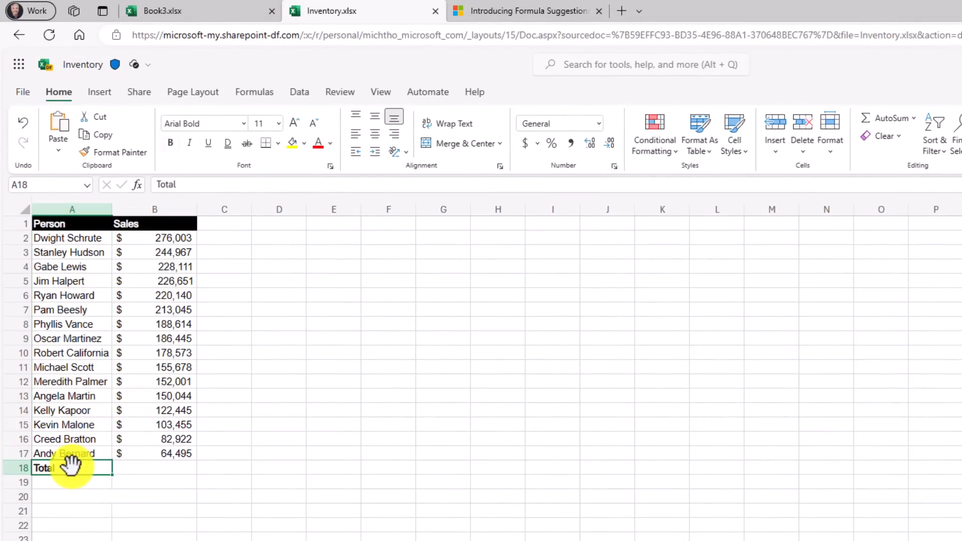
{"action": "left_click", "coordinate": [159, 467]}
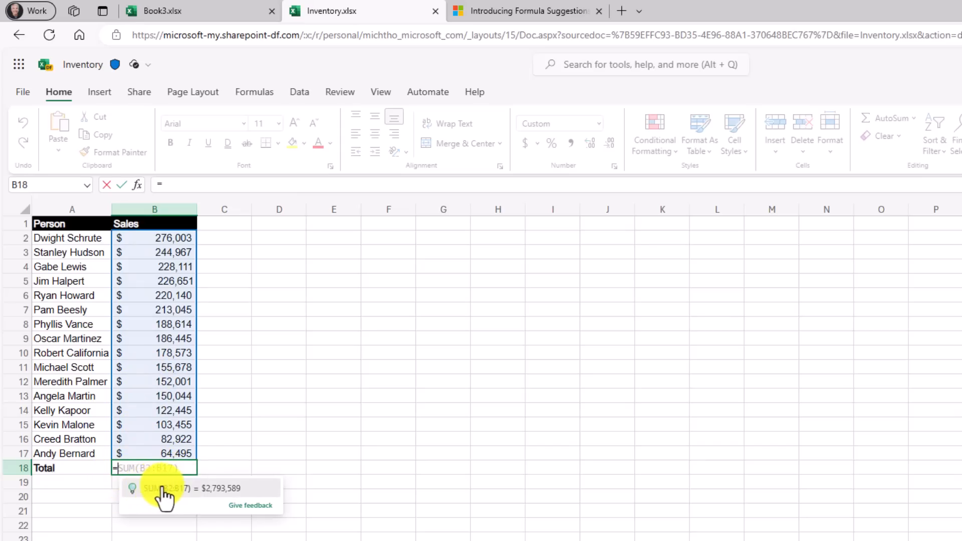
{"action": "left_click", "coordinate": [164, 489]}
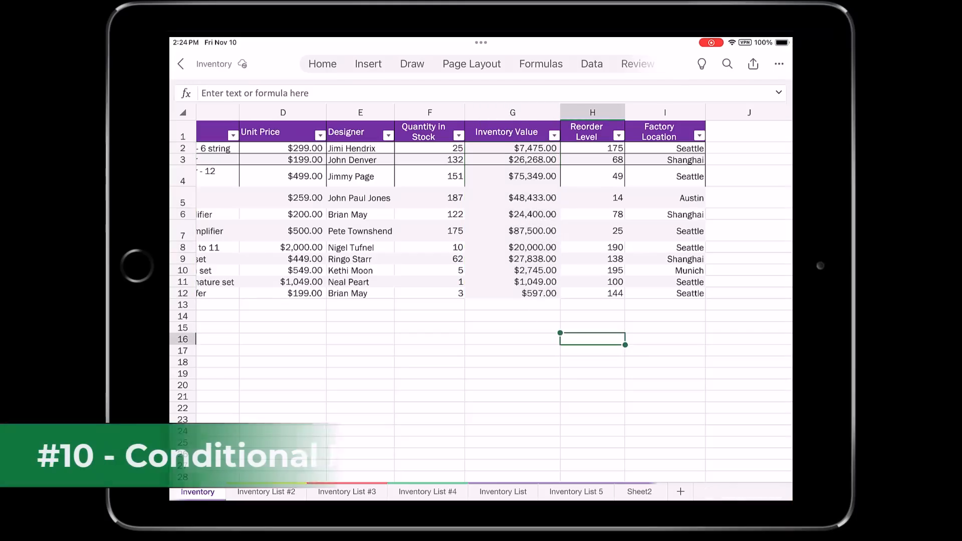
Step: In Excel on the iPad, select the inventory values in G2:G12 and bring the conditional formatting command into view
{"action": "left_click", "coordinate": [513, 294]}
{"action": "left_click", "coordinate": [512, 160]}
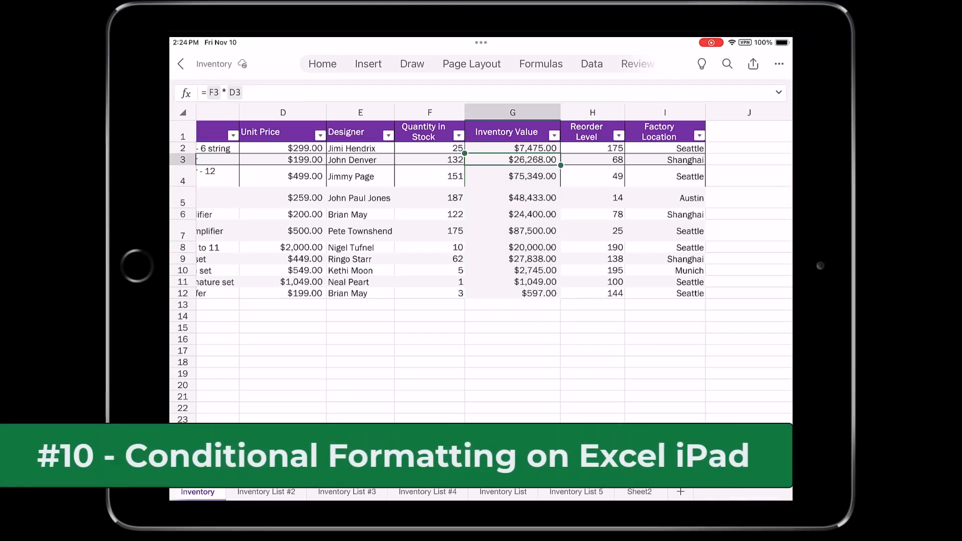
{"action": "left_click", "coordinate": [513, 148]}
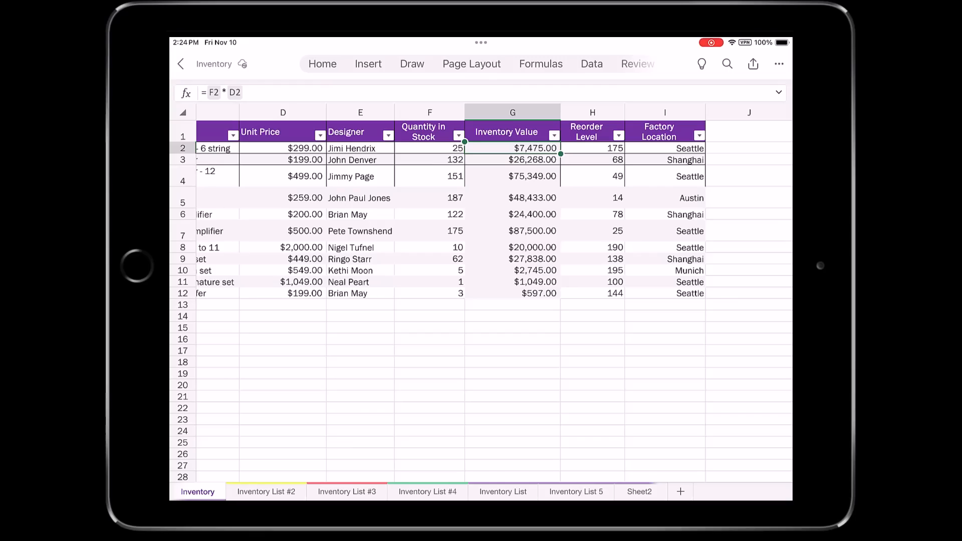
{"action": "left_click_drag", "start_coordinate": [560, 153], "coordinate": [560, 299]}
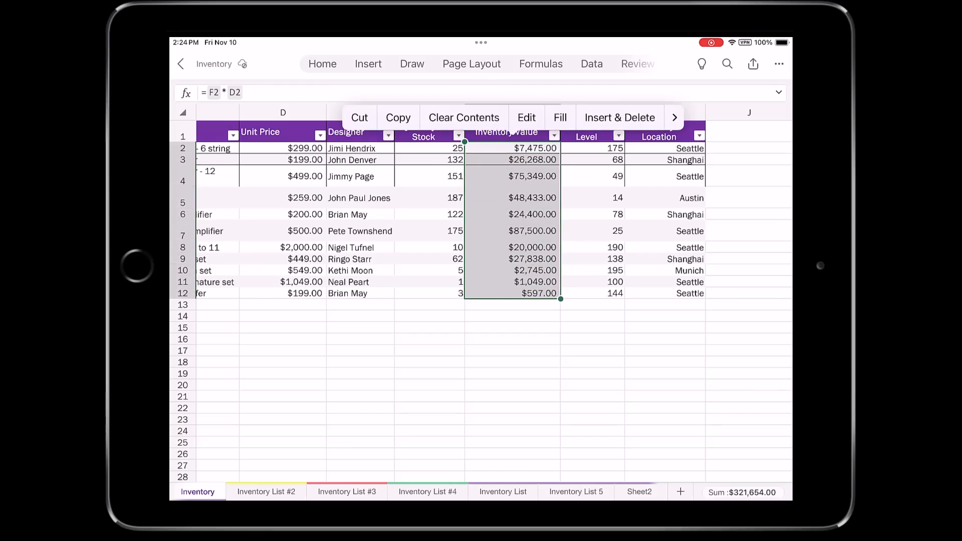
{"action": "left_click", "coordinate": [323, 64]}
{"action": "scroll", "coordinate": [506, 89], "scroll_direction": "right", "scroll_amount": 1}
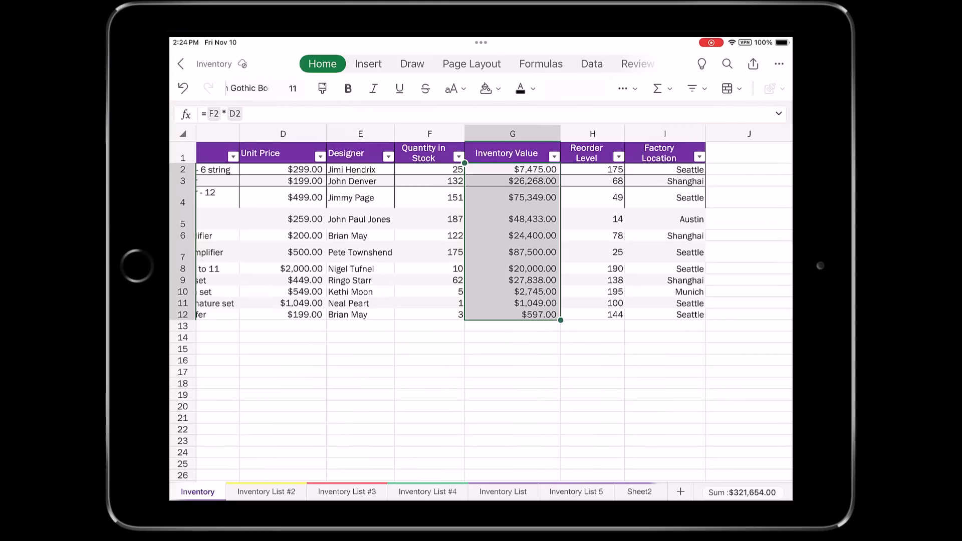
Step: Try the green-yellow-red color scale on the selected inventory values, and undo it
{"action": "left_click", "coordinate": [731, 89]}
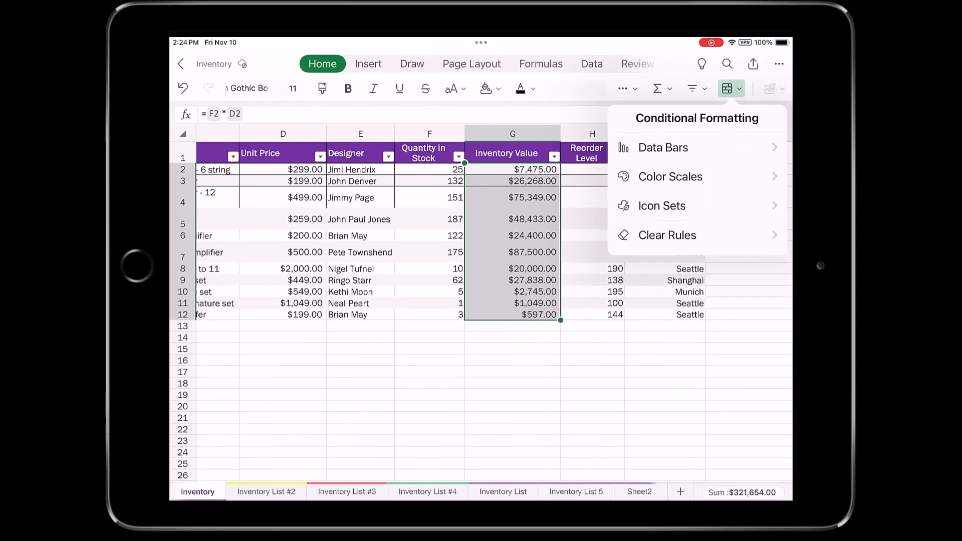
{"action": "left_click", "coordinate": [670, 176]}
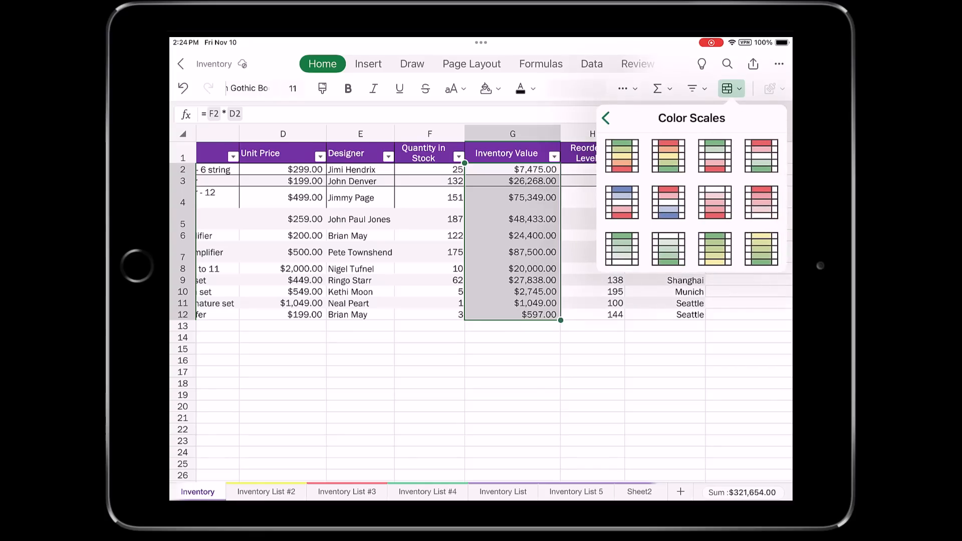
{"action": "left_click", "coordinate": [627, 156]}
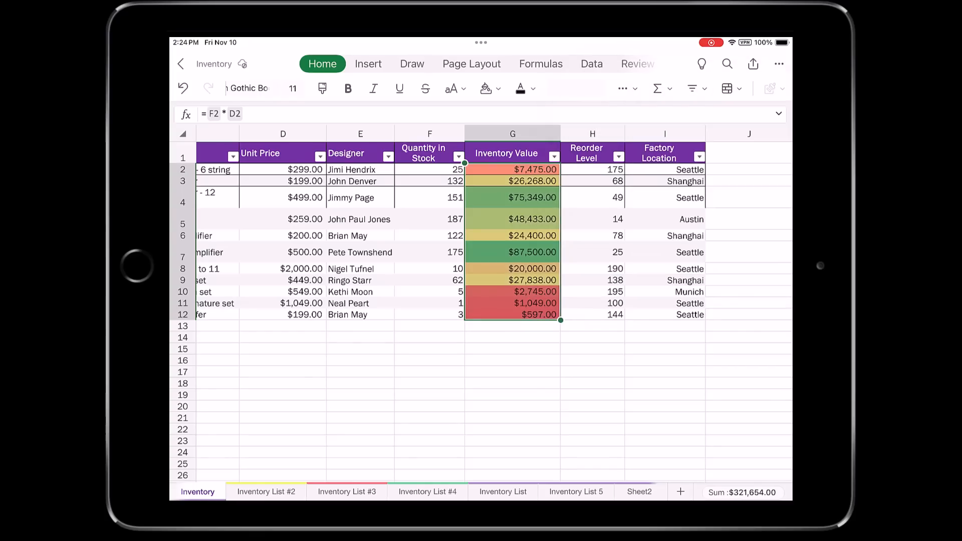
{"action": "key", "text": "ctrl+z"}
Step: Try blue solid-fill data bars on the selected inventory values, and undo them
{"action": "left_click", "coordinate": [727, 88]}
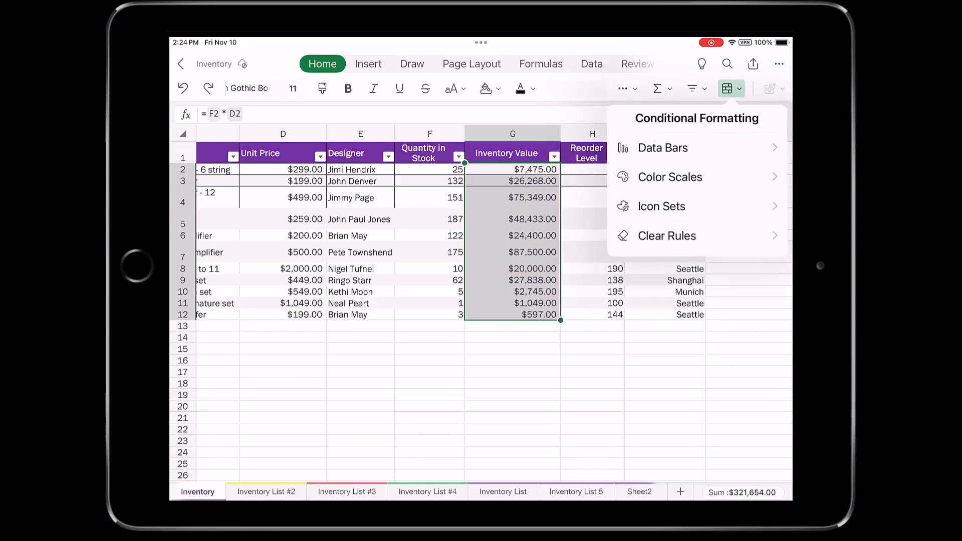
{"action": "left_click", "coordinate": [652, 146]}
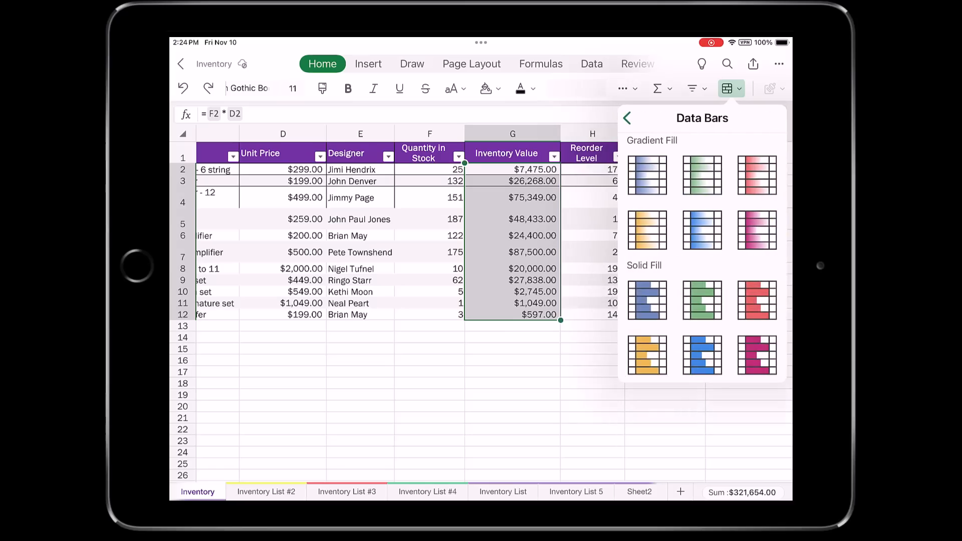
{"action": "left_click", "coordinate": [648, 299]}
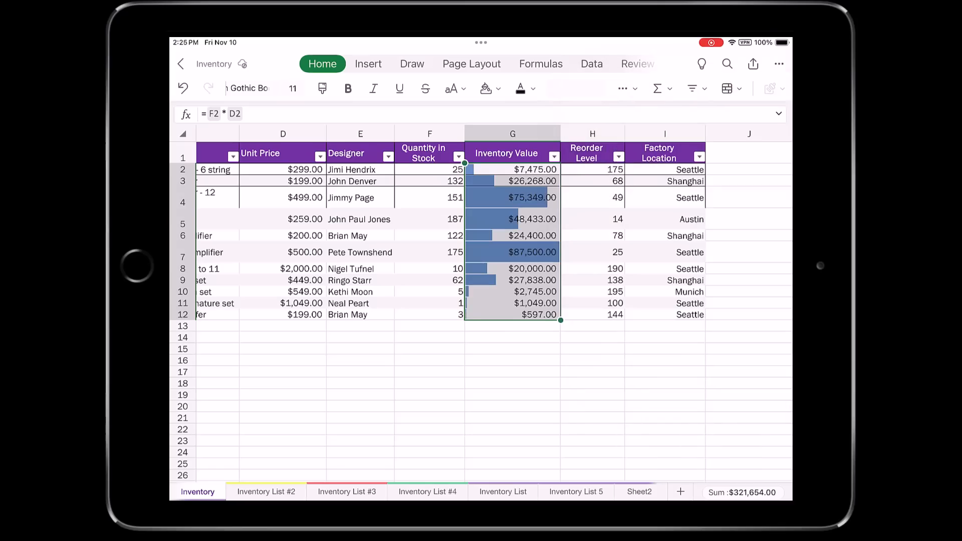
{"action": "key", "text": "ctrl+z"}
Step: Apply the icon set of green, yellow and red circles to the selected inventory values
{"action": "left_click", "coordinate": [731, 89]}
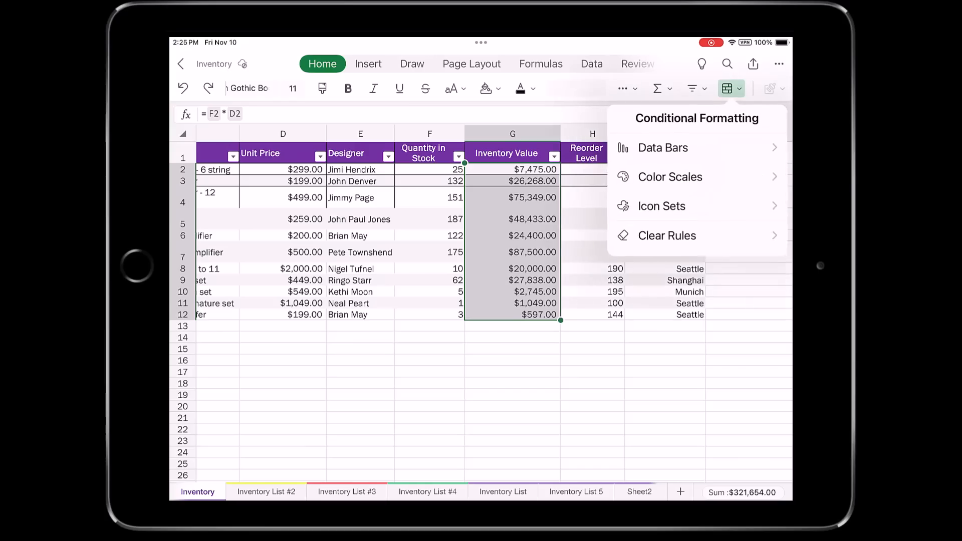
{"action": "left_click", "coordinate": [661, 205]}
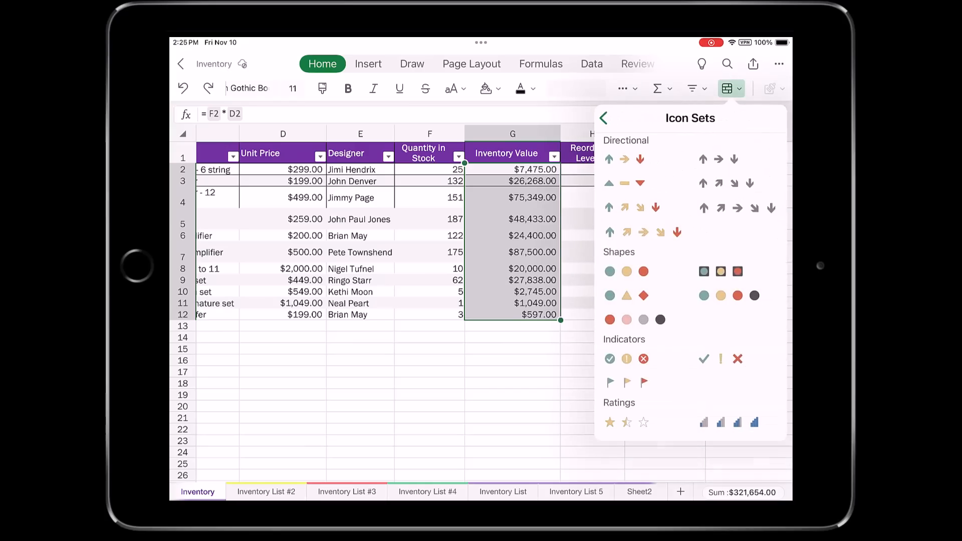
{"action": "left_click", "coordinate": [627, 271]}
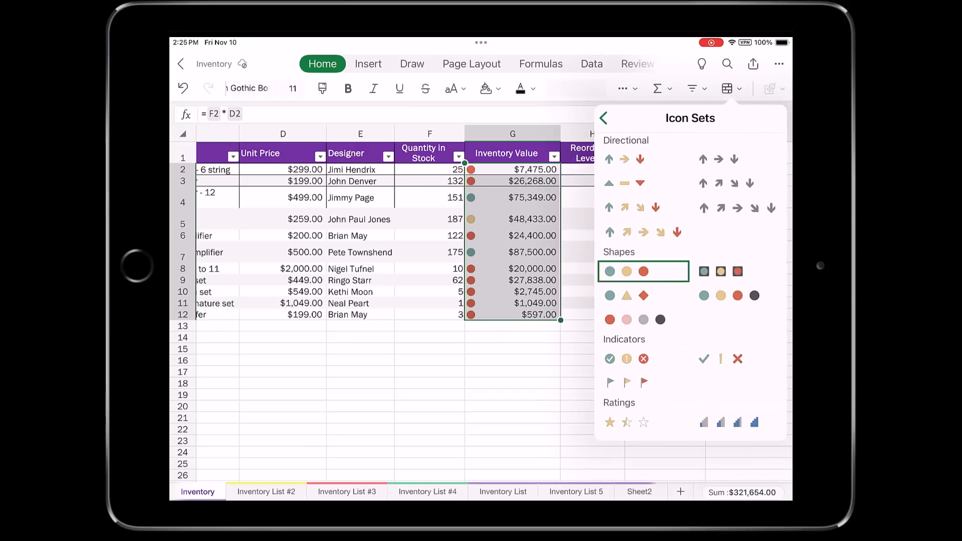